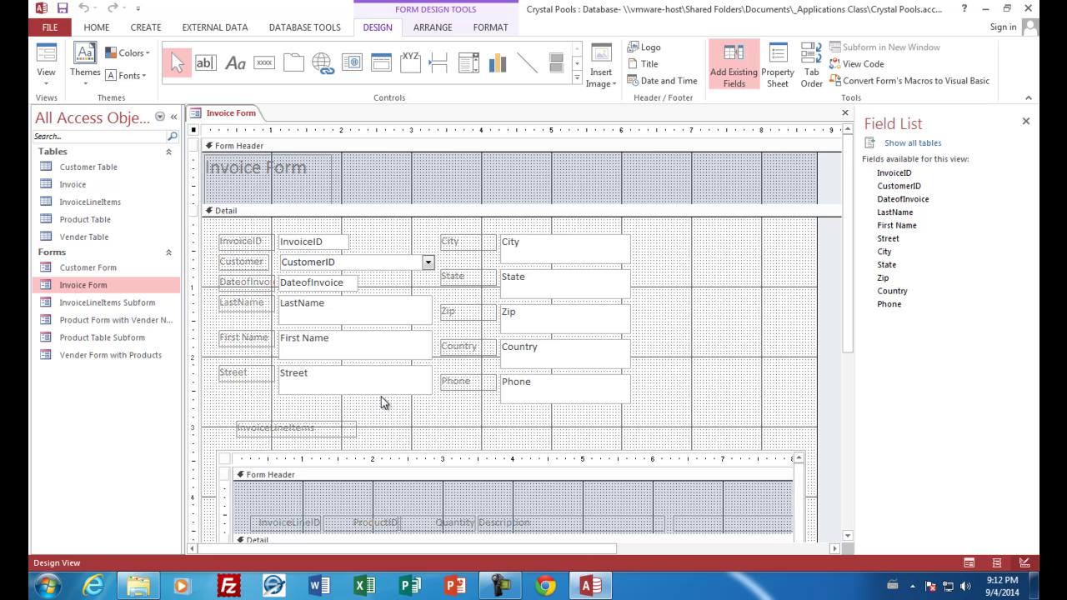
# Step: Open the Invoice table in Design View and add a field named Paid with the Yes/No data type
pyautogui.rightClick(83, 189)
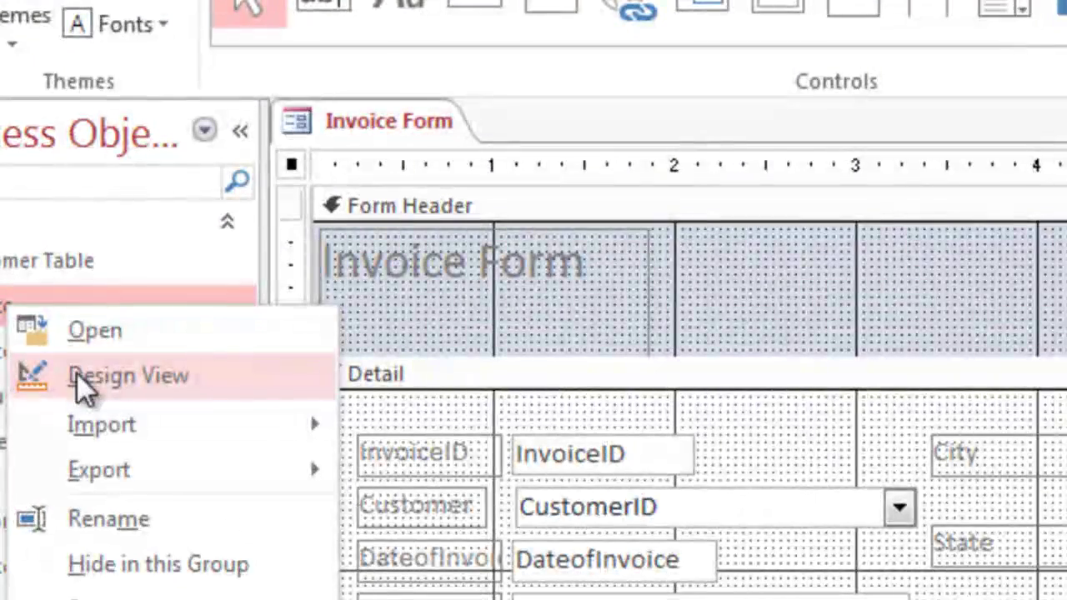
pyautogui.click(76, 375)
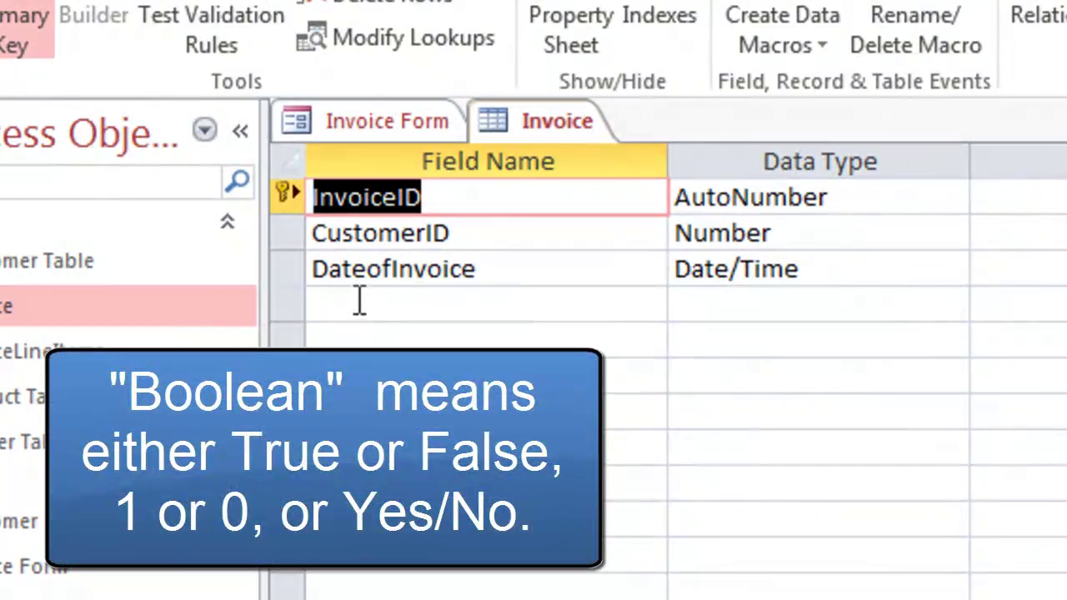
pyautogui.click(360, 302)
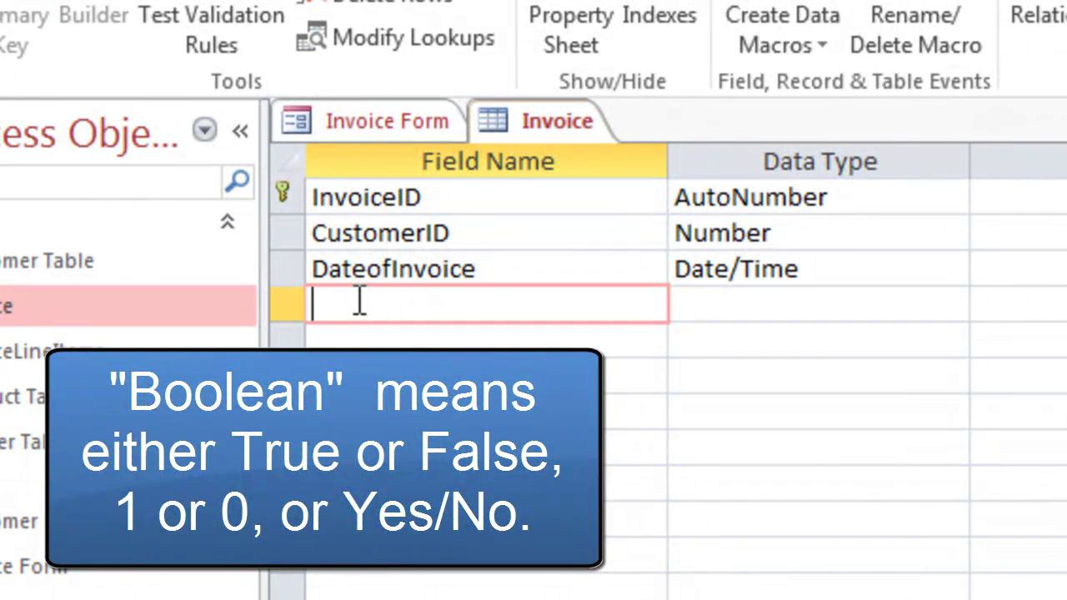
pyautogui.write('Paid')
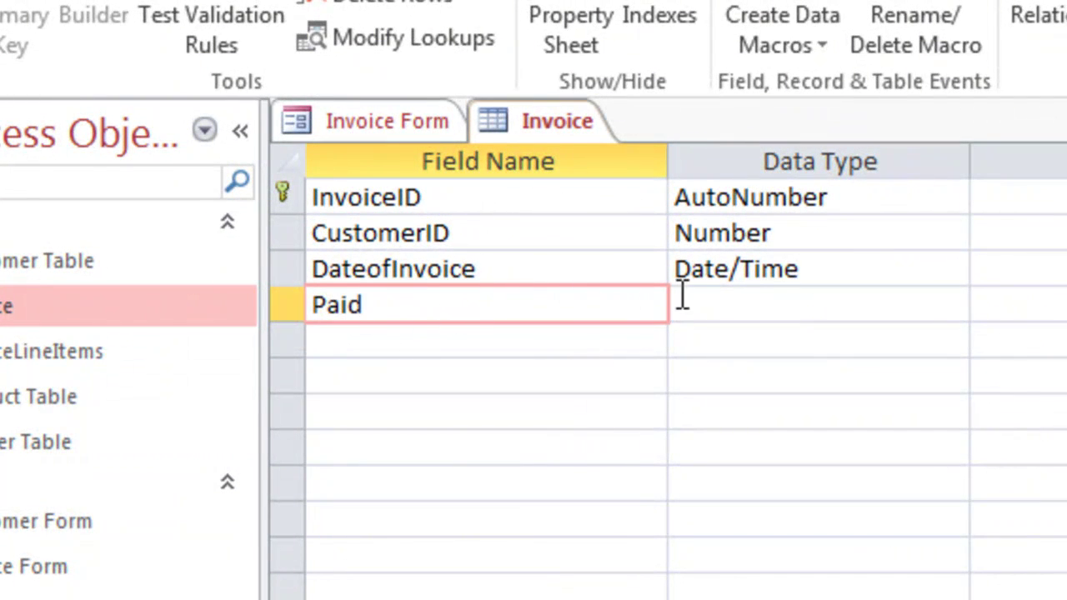
pyautogui.click(722, 302)
pyautogui.click(951, 305)
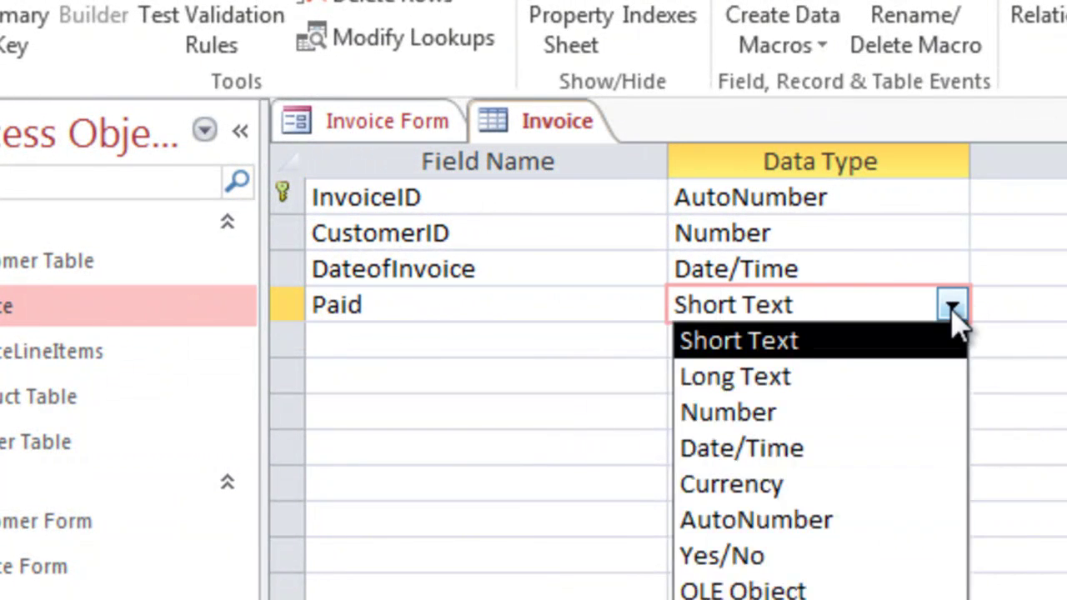
pyautogui.click(775, 557)
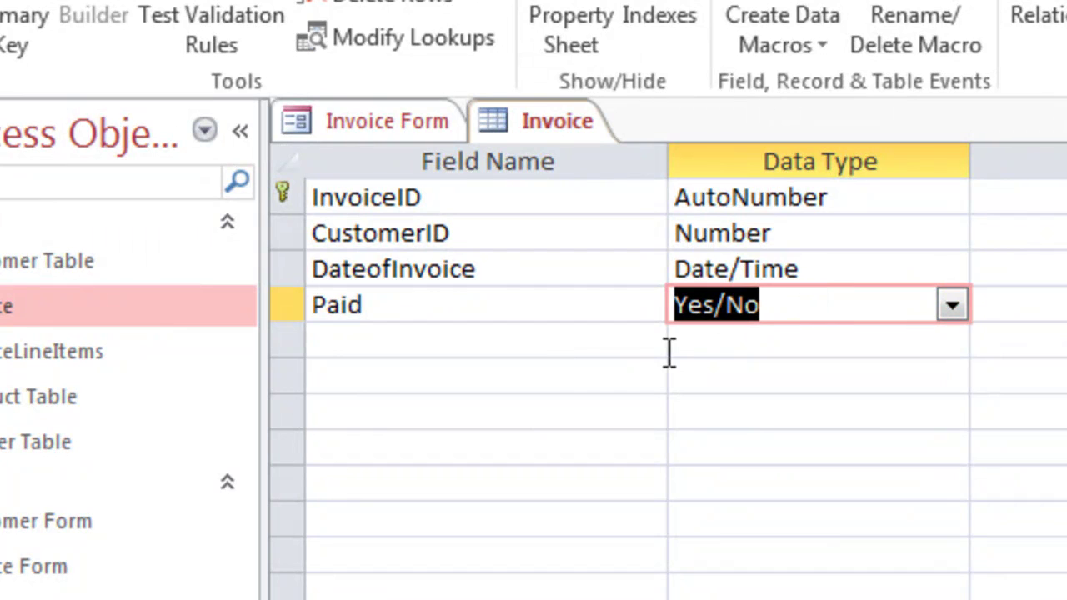
# Step: Add a DatePaid field with the Date/Time data type below Paid in the Invoice table
pyautogui.click(358, 342)
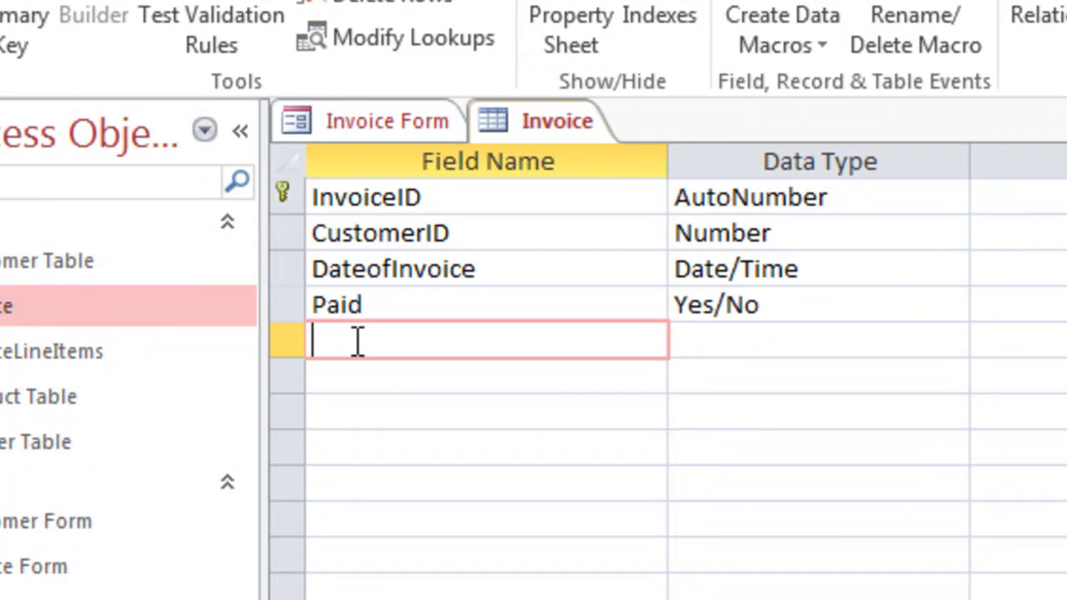
pyautogui.write('DatePaid')
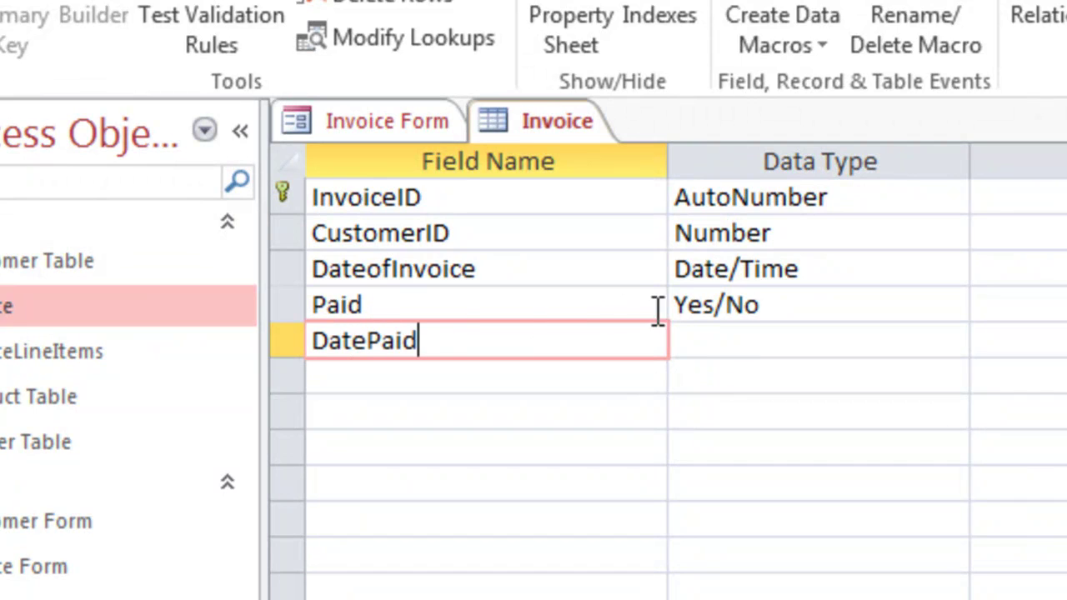
pyautogui.click(691, 338)
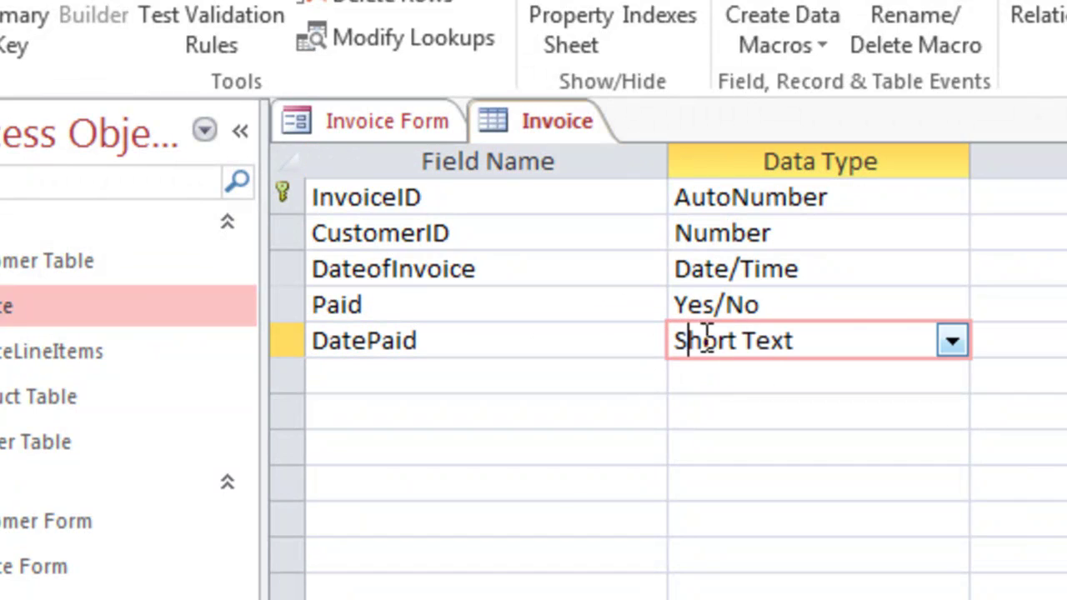
pyautogui.click(952, 344)
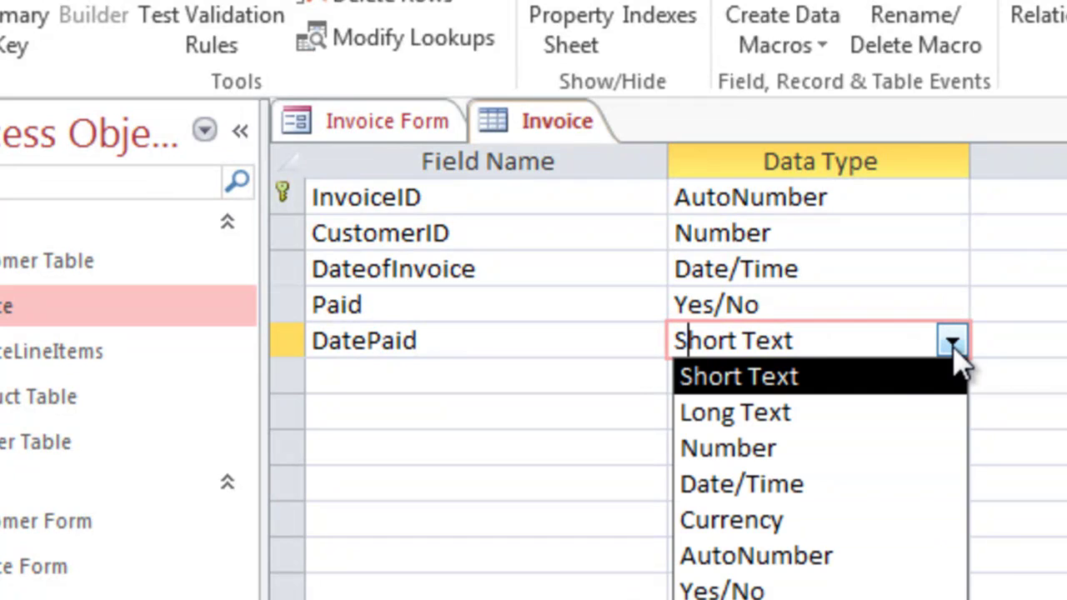
pyautogui.click(774, 485)
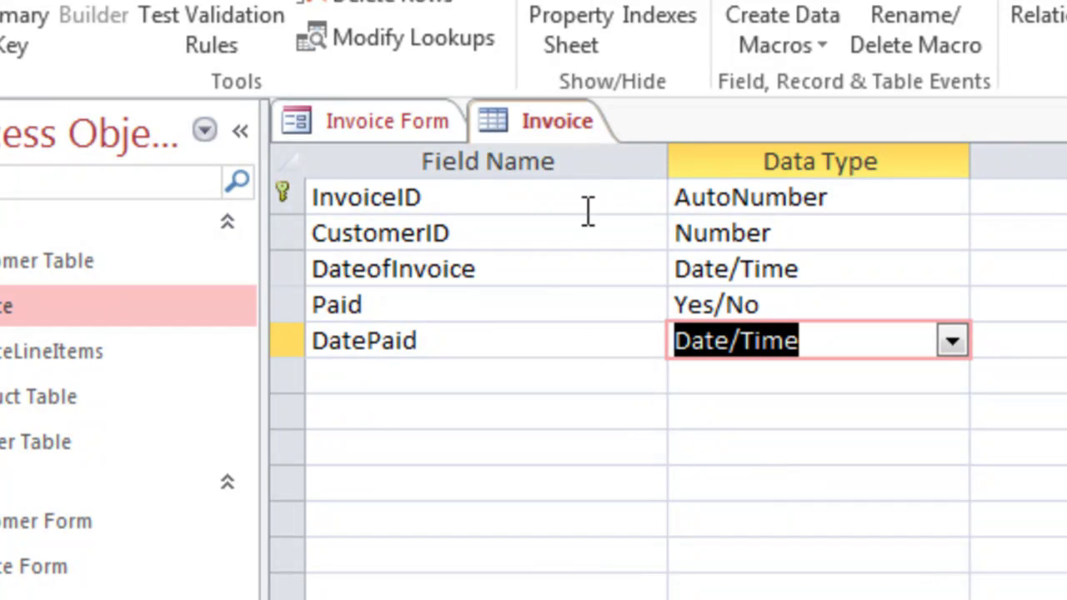
# Step: Save the Invoice table design and close the table
pyautogui.rightClick(556, 118)
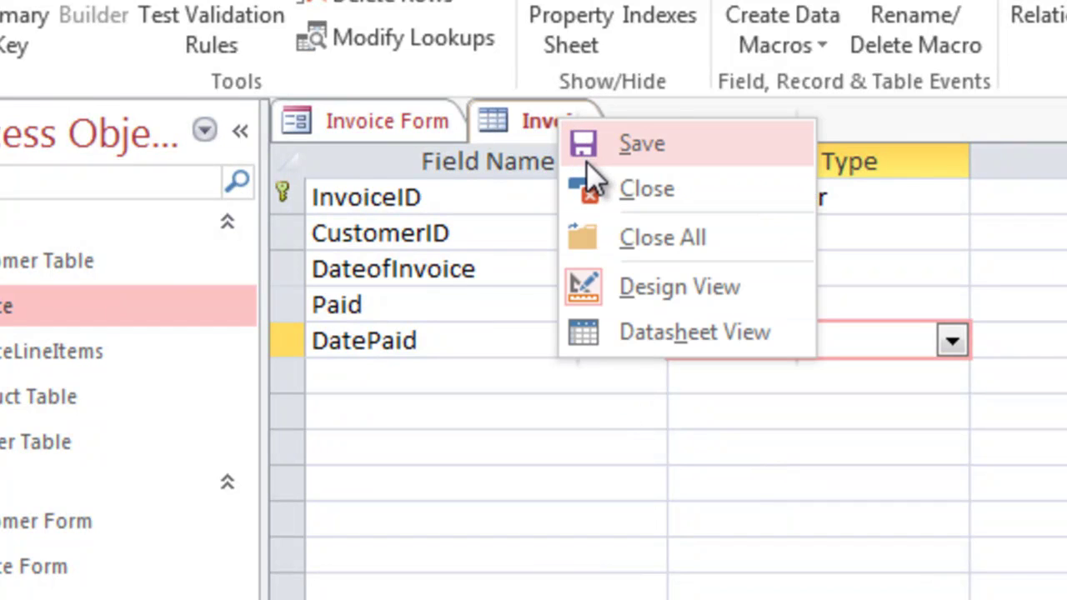
pyautogui.click(593, 144)
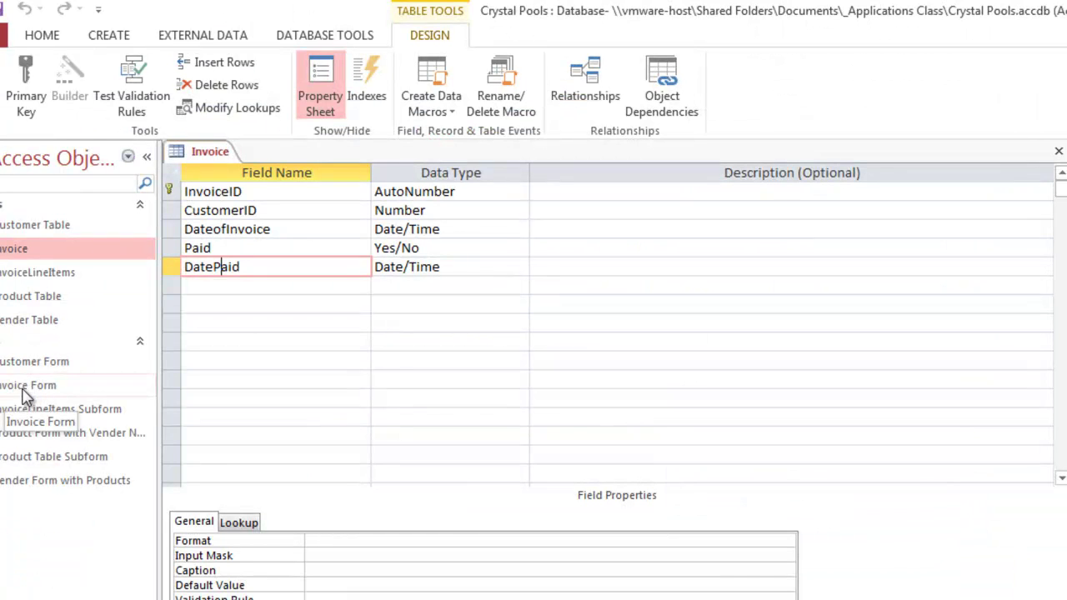
pyautogui.rightClick(209, 153)
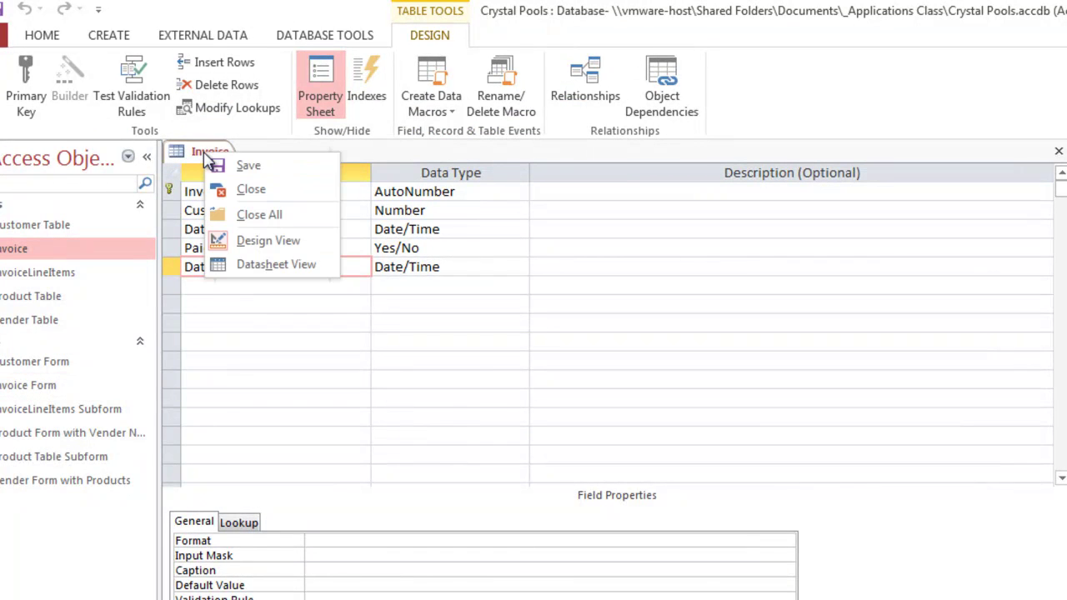
pyautogui.click(223, 190)
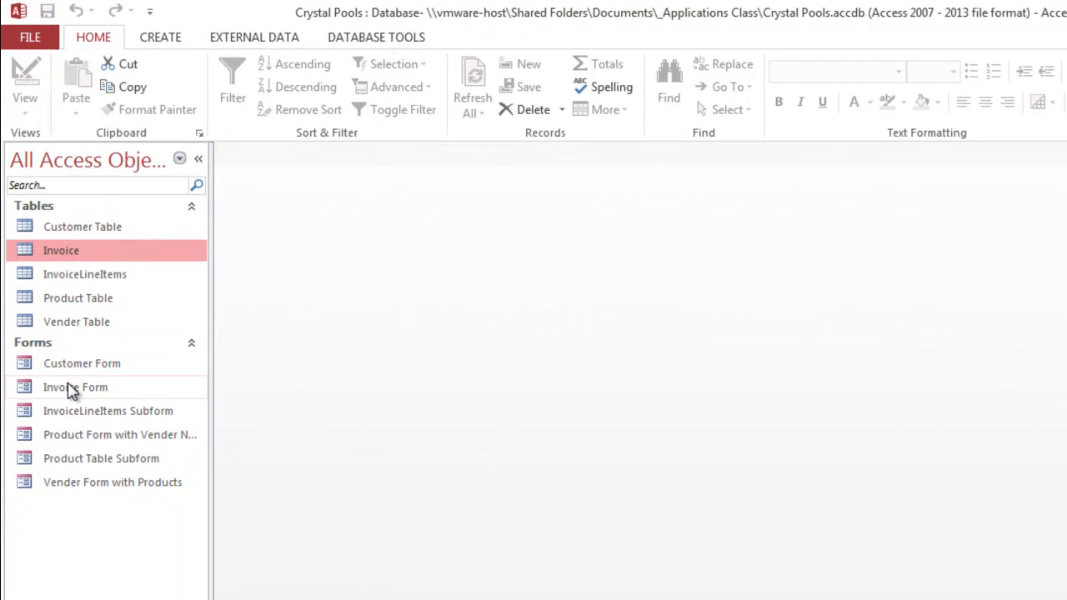
# Step: Open the Invoice Form in Design View
pyautogui.click(69, 397)
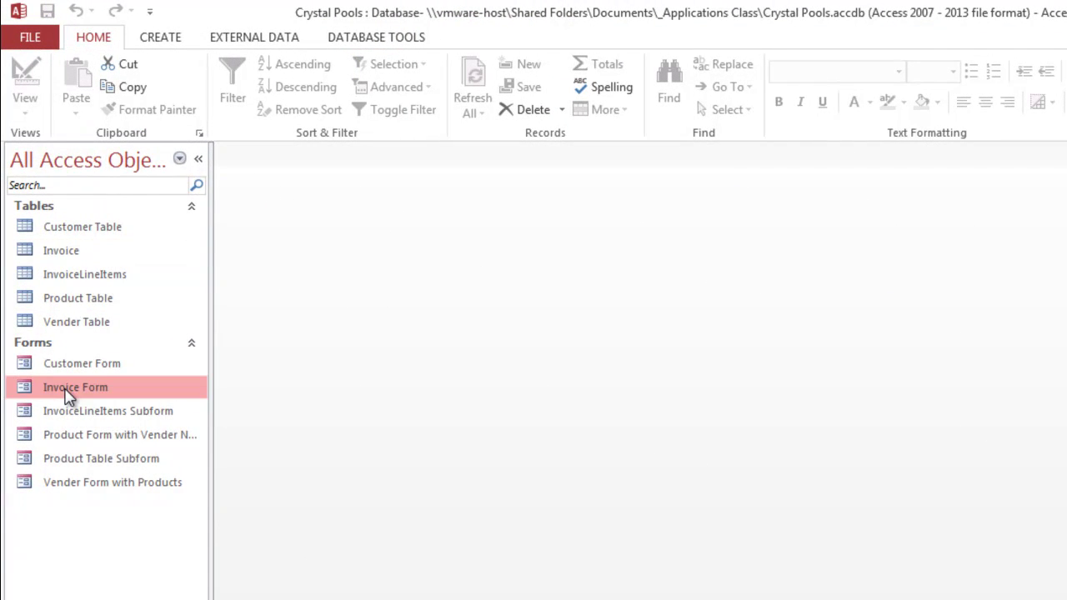
pyautogui.rightClick(69, 397)
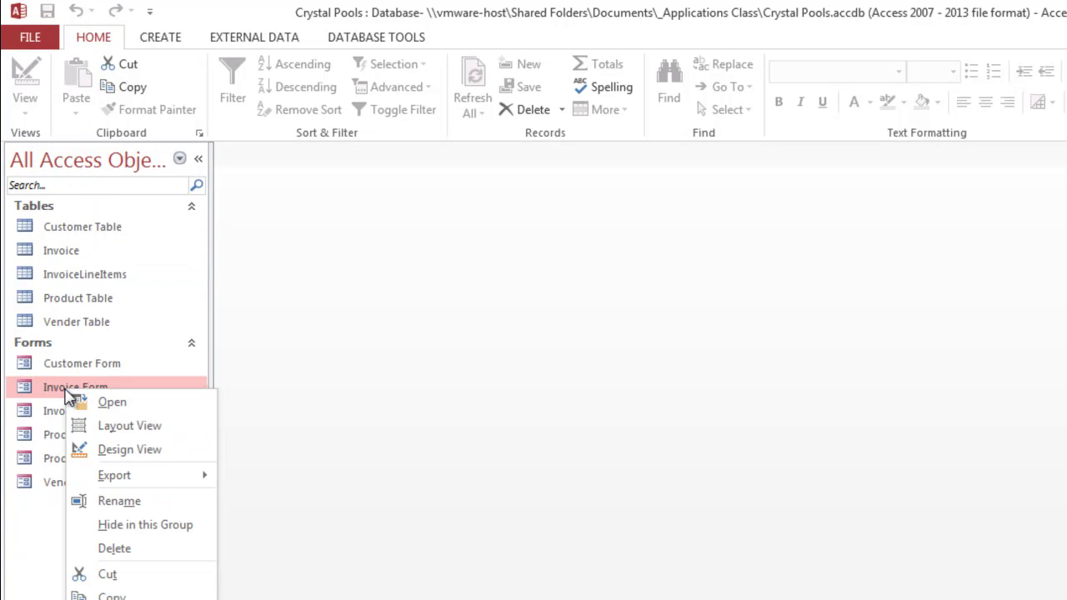
pyautogui.click(118, 454)
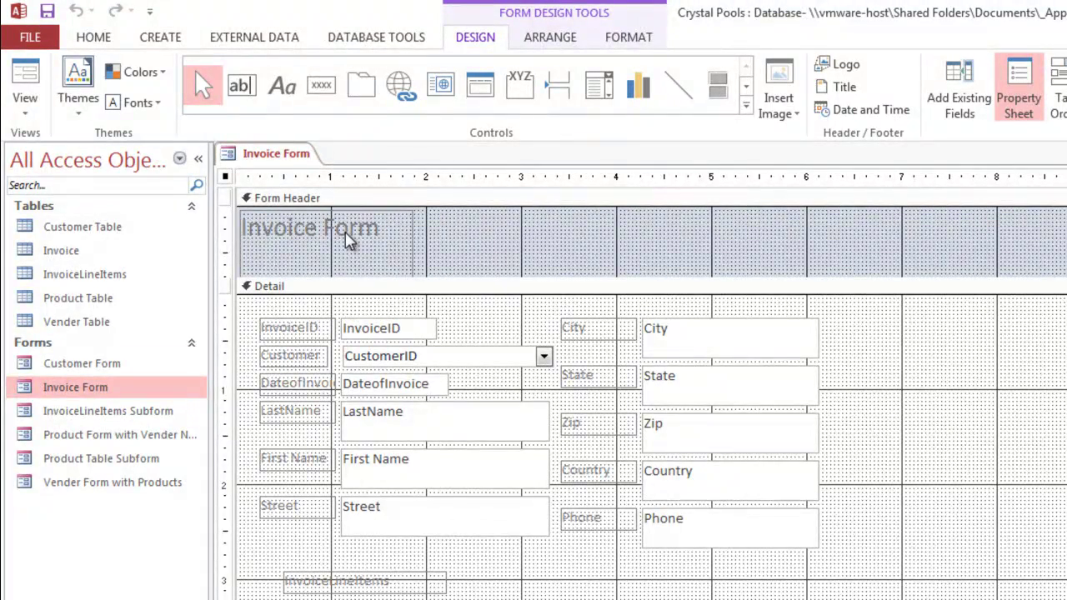
# Step: Show the data properties of the whole form and open its Record Source in the Query Builder
pyautogui.click(962, 333)
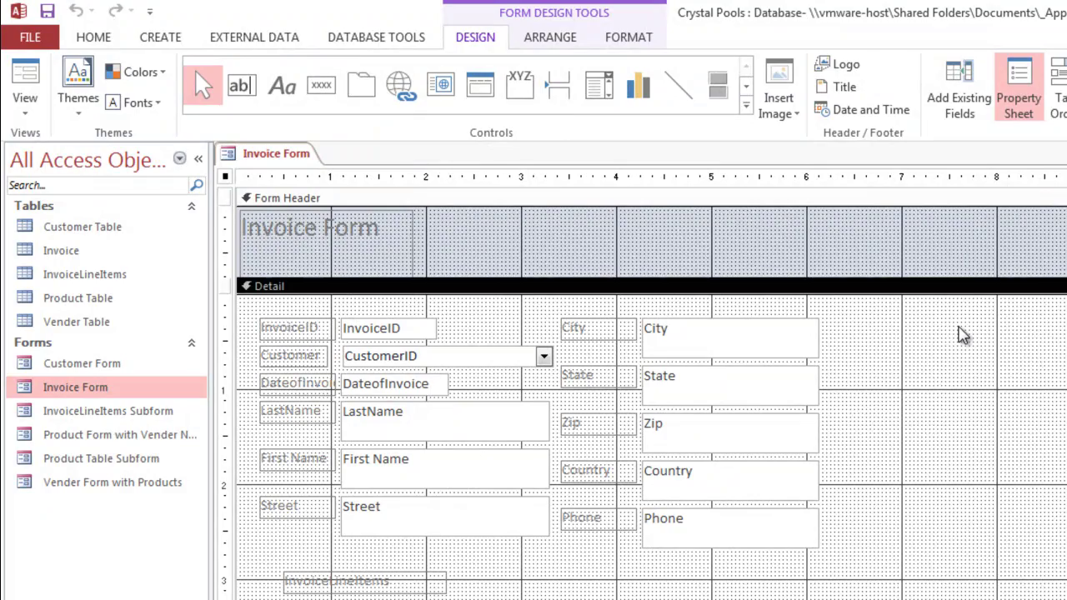
pyautogui.rightClick(963, 333)
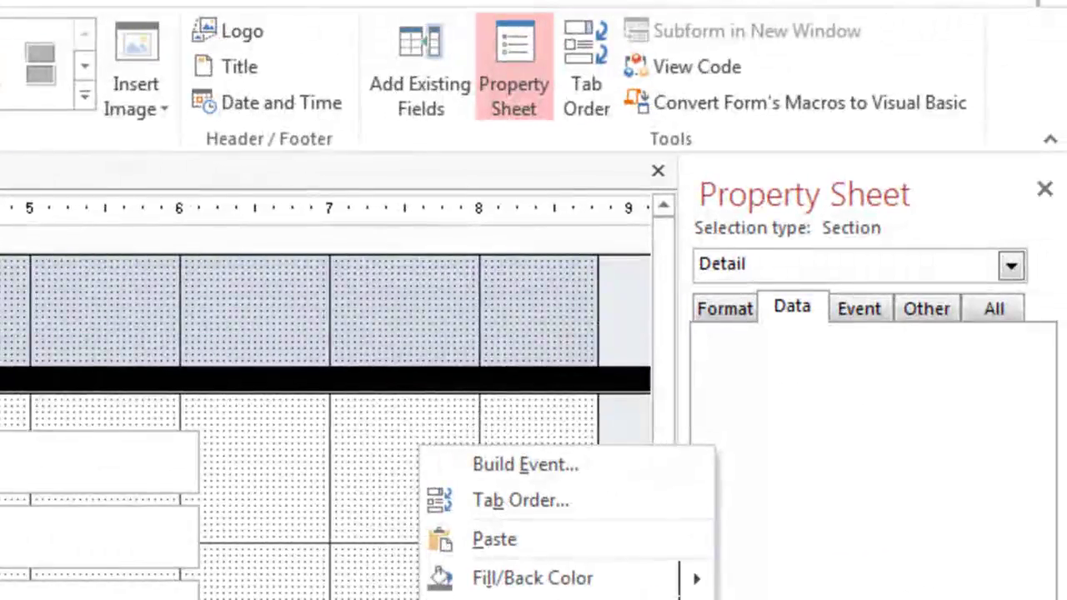
pyautogui.hotkey('ctrl', 'r')
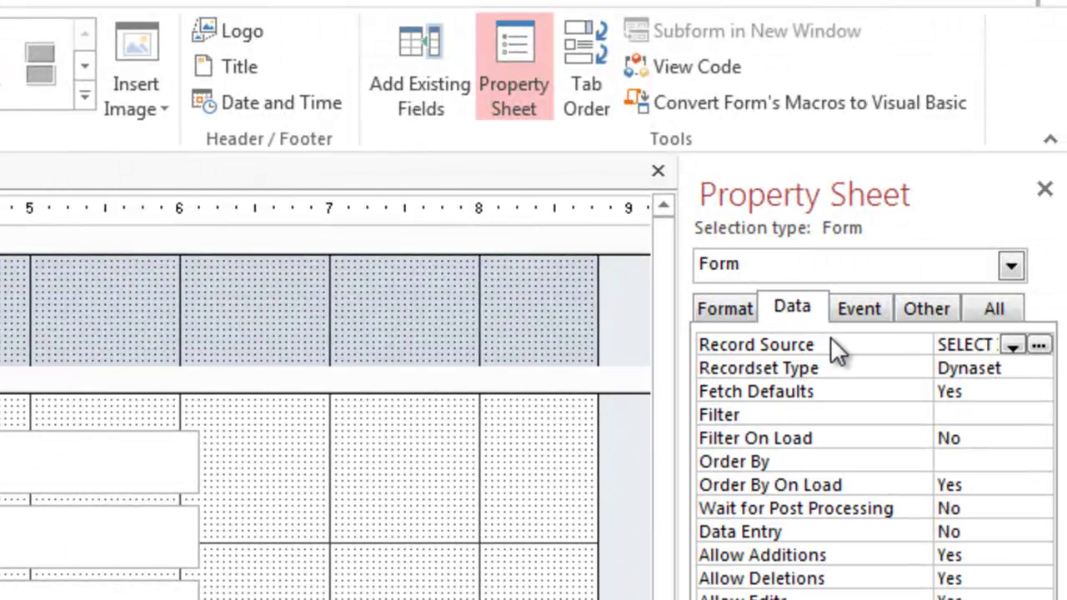
pyautogui.click(1039, 345)
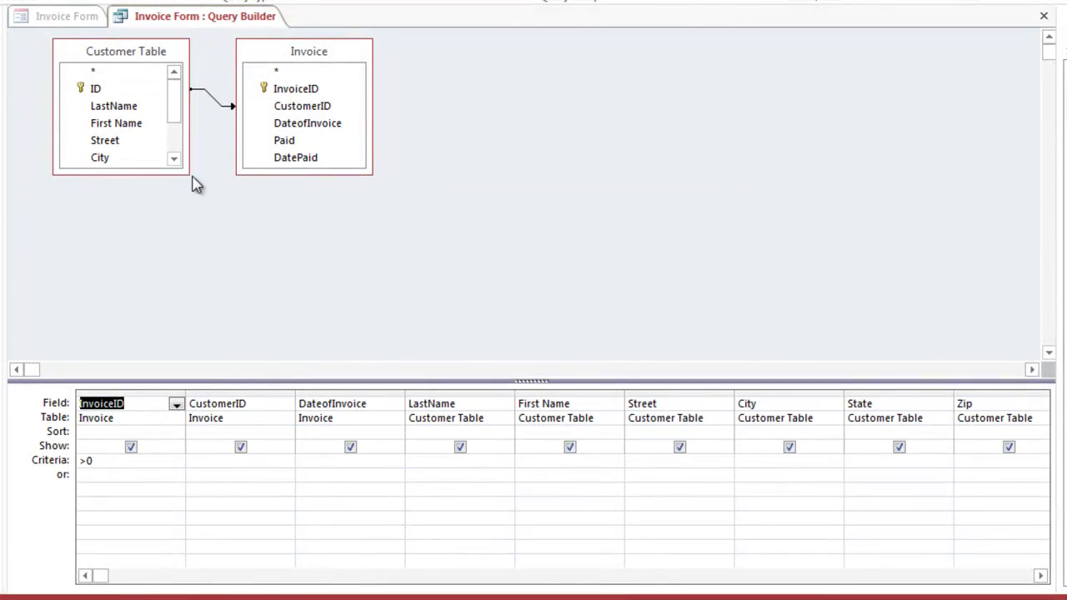
# Step: Add the Invoice table's Paid and DatePaid fields to the query grid after the Phone column
pyautogui.moveTo(184, 173); pyautogui.dragTo(190, 249)
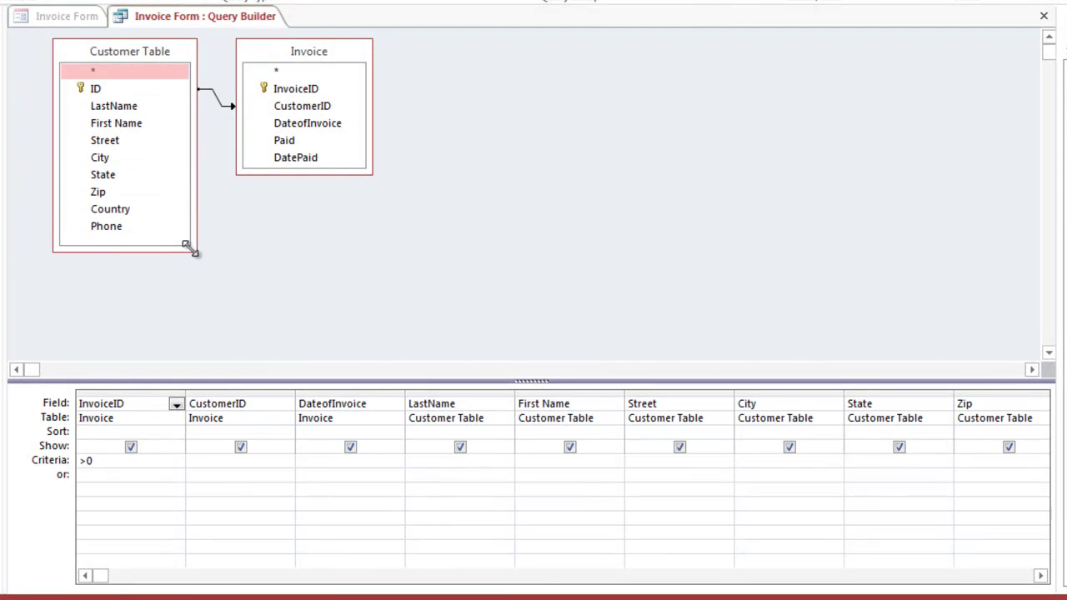
pyautogui.click(282, 143)
pyautogui.click(290, 160)
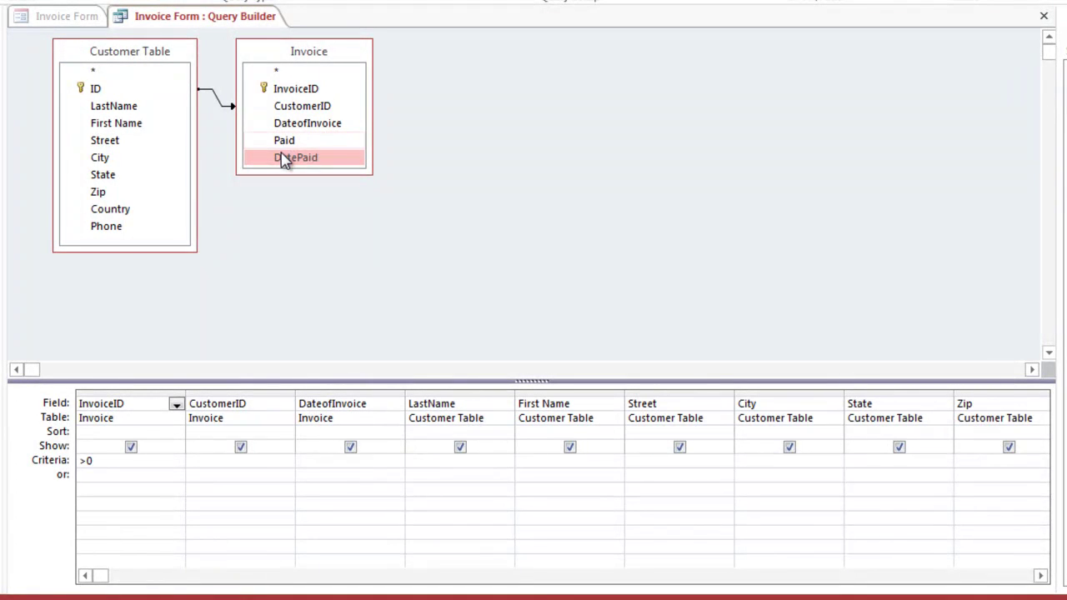
pyautogui.click(1040, 575)
pyautogui.click(1040, 575)
pyautogui.click(1040, 575)
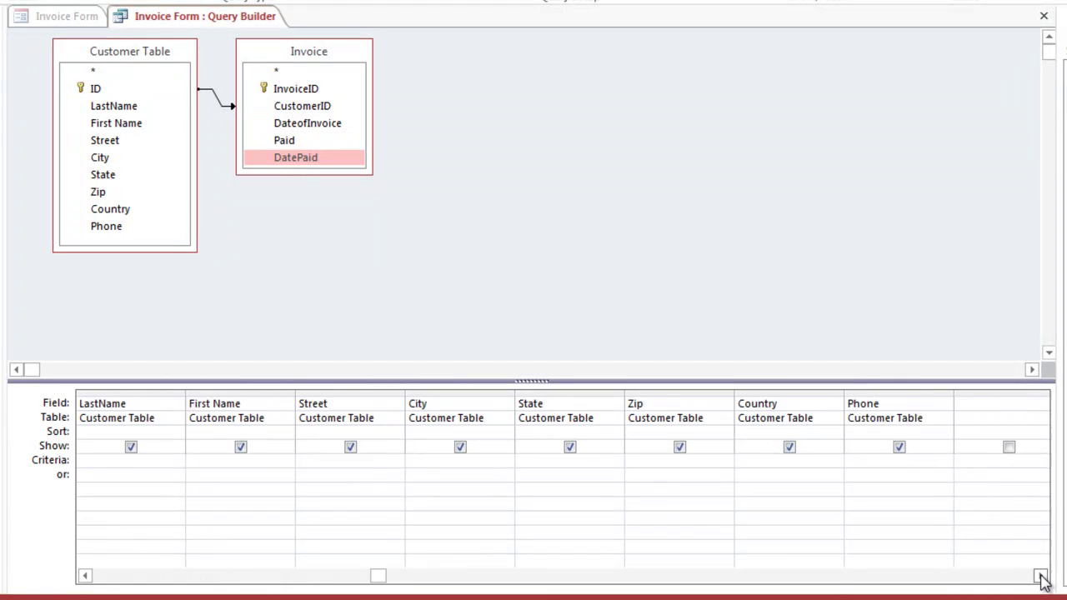
pyautogui.click(1040, 575)
pyautogui.click(1040, 574)
pyautogui.click(1040, 575)
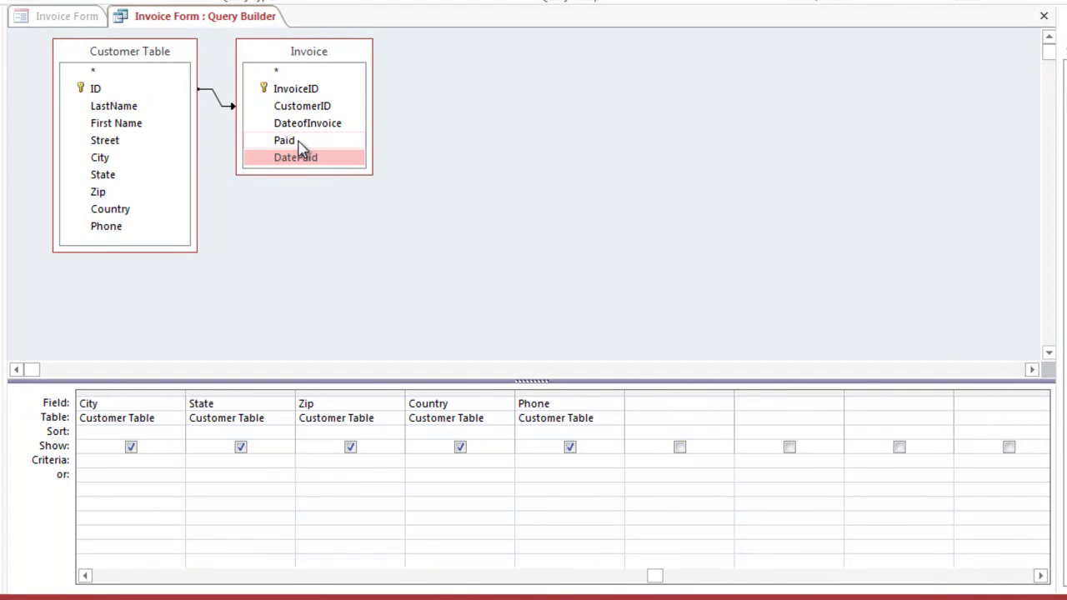
pyautogui.moveTo(296, 143); pyautogui.dragTo(669, 404)
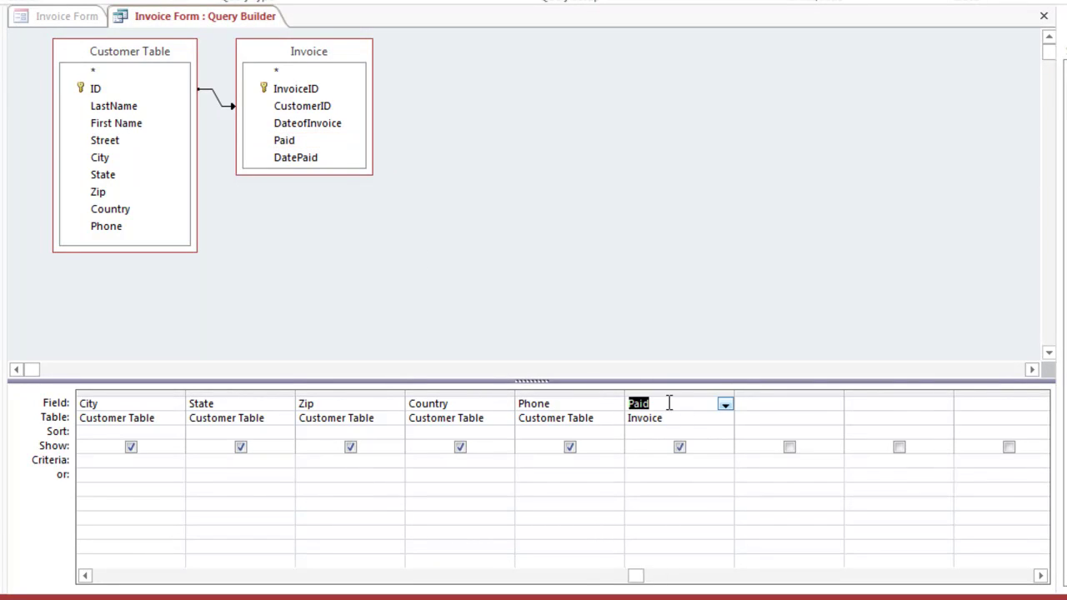
pyautogui.doubleClick(310, 160)
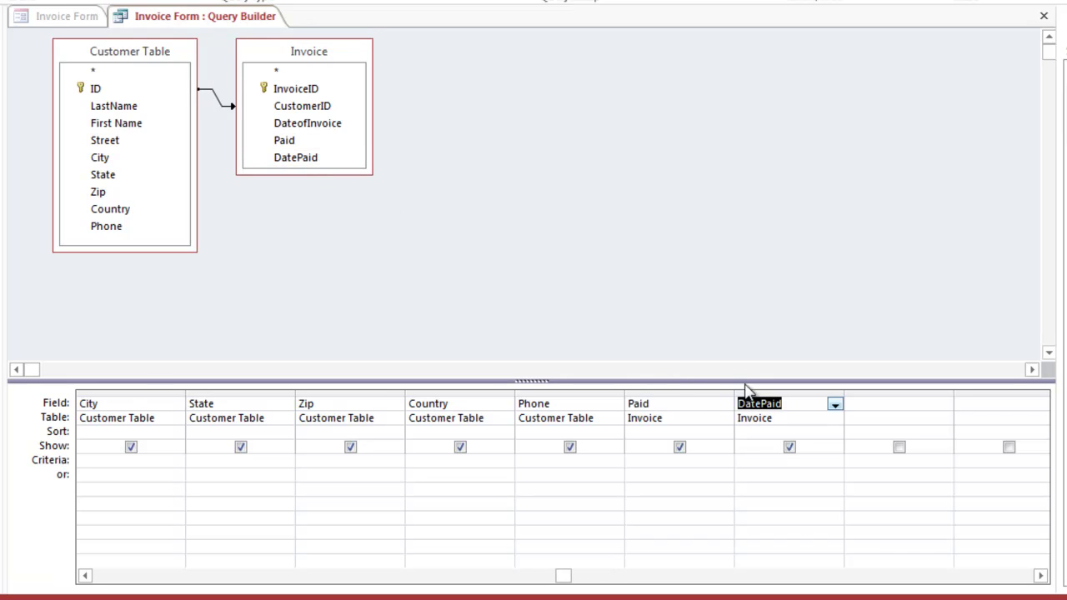
# Step: Save the form's record source query and close the Query Builder
pyautogui.rightClick(245, 21)
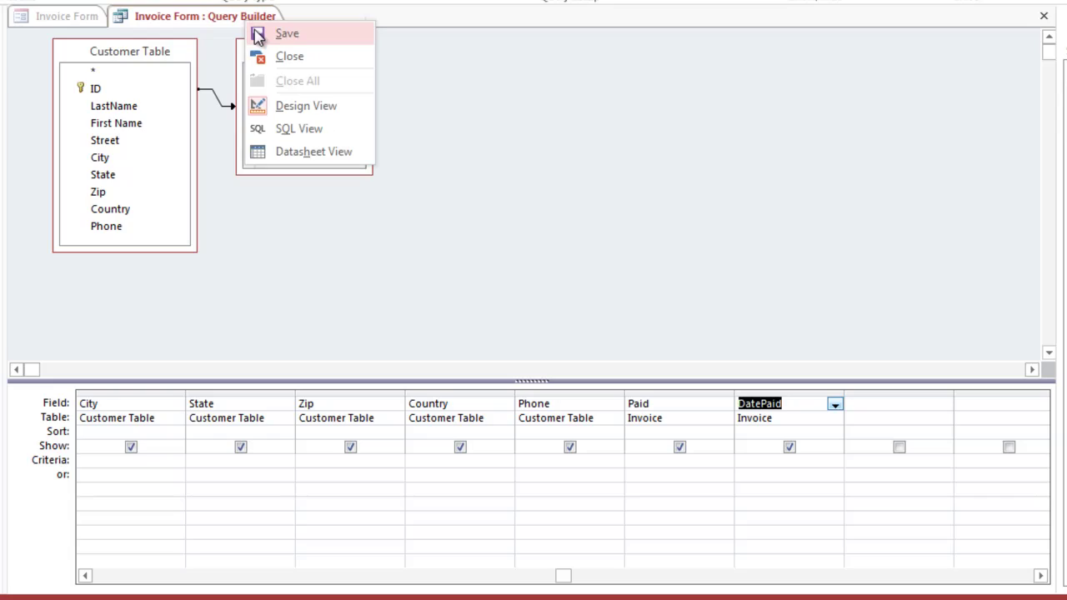
pyautogui.click(259, 34)
pyautogui.rightClick(238, 20)
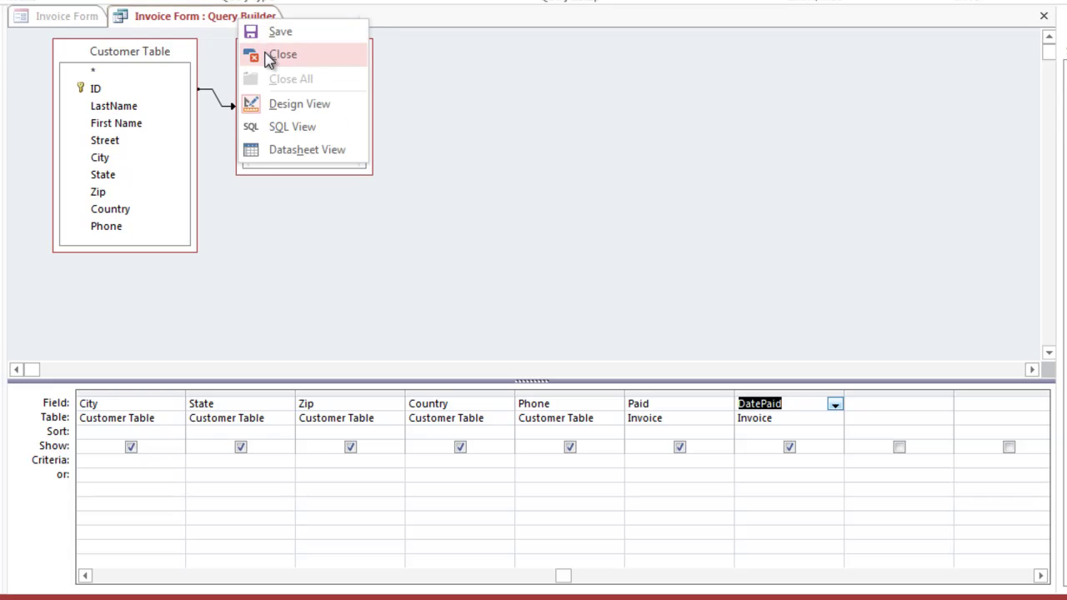
pyautogui.click(271, 55)
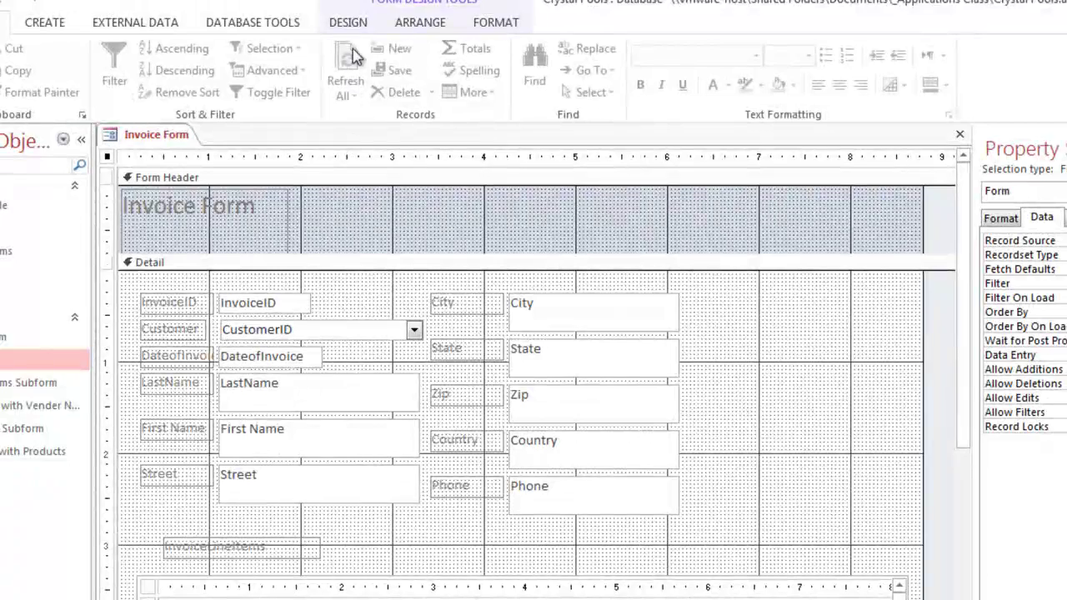
# Step: Place a Check Box control in the Detail section of the form, just below the Street field
pyautogui.click(348, 22)
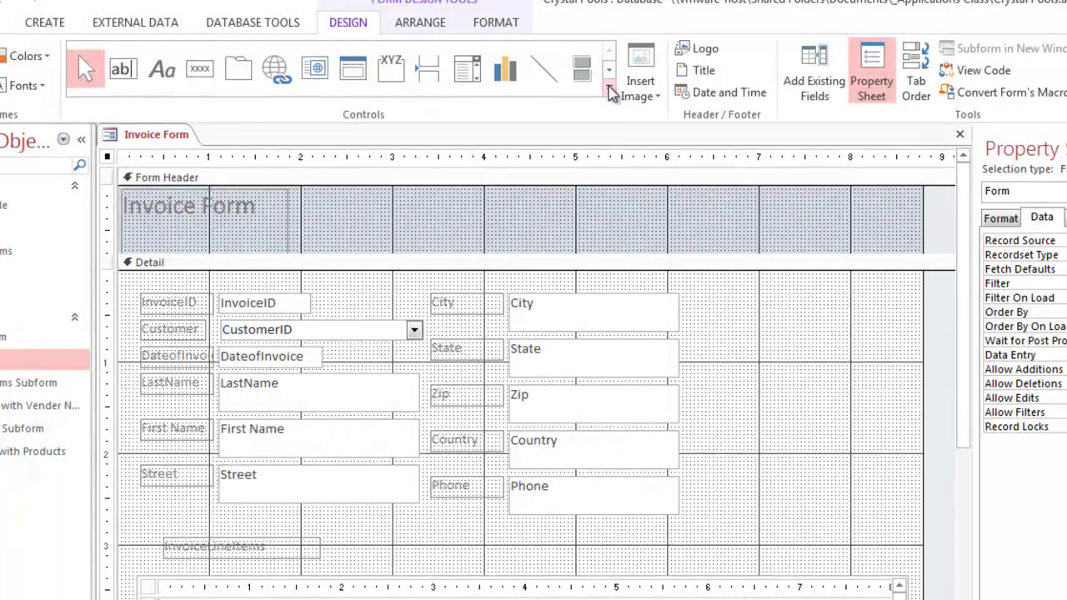
pyautogui.click(612, 92)
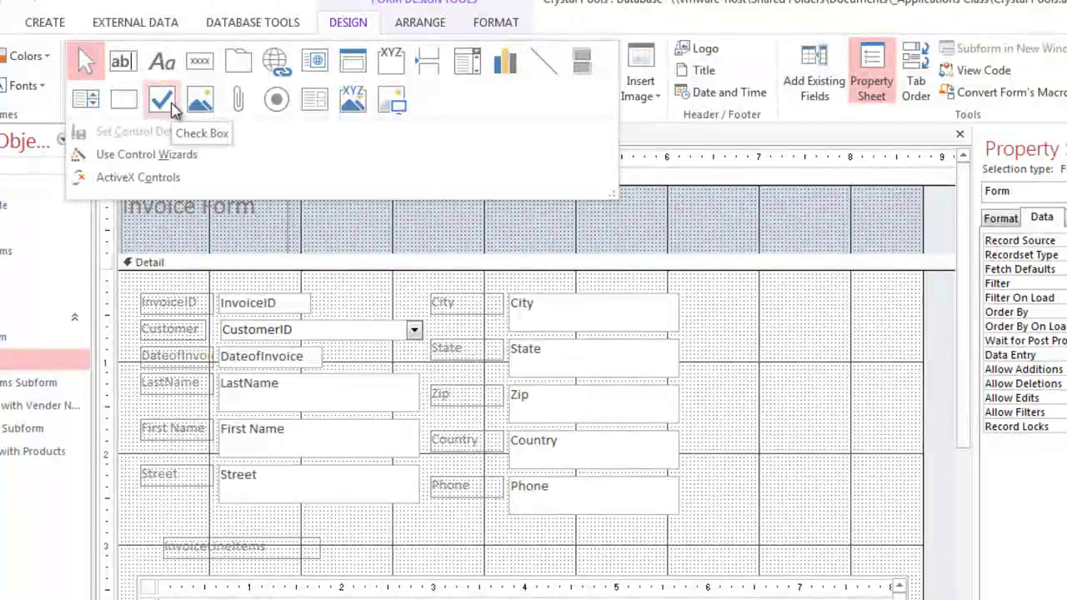
pyautogui.click(170, 108)
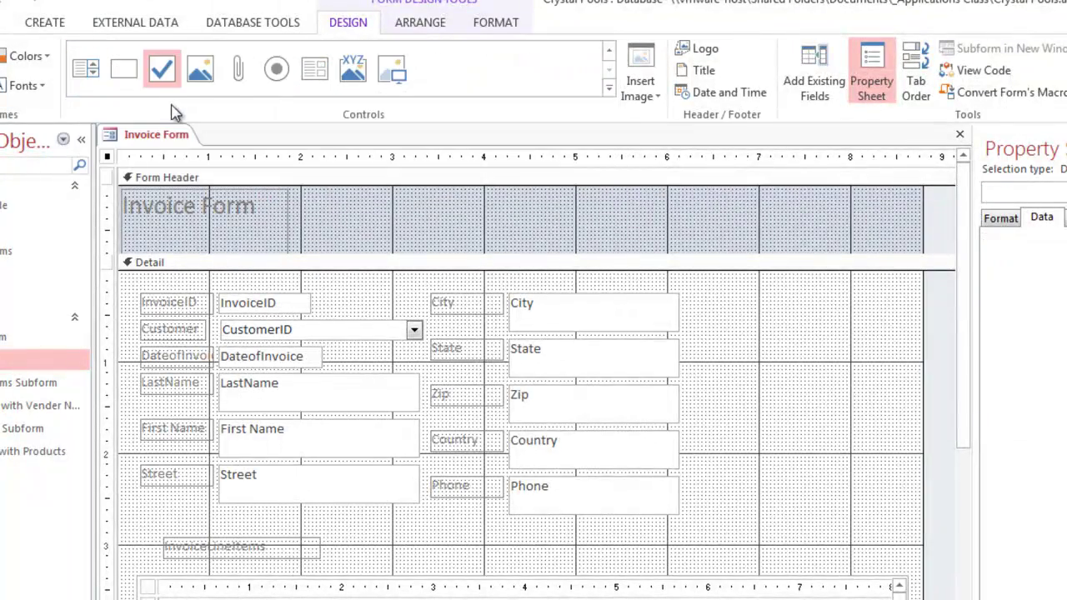
pyautogui.click(221, 514)
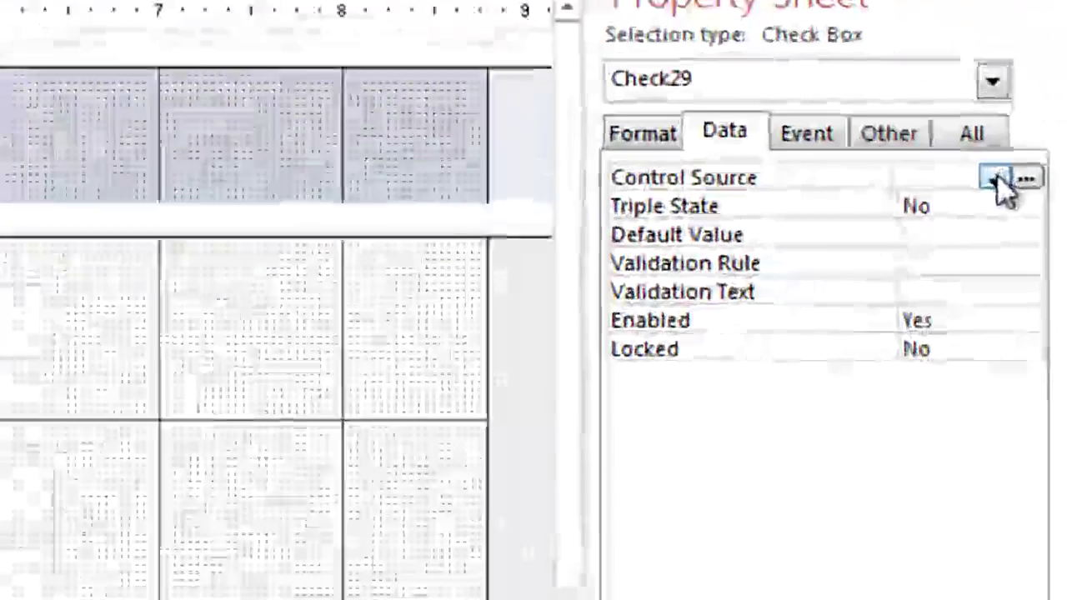
# Step: Bind the new check box to the Paid field and change its label to "Paid?"
pyautogui.click(1023, 254)
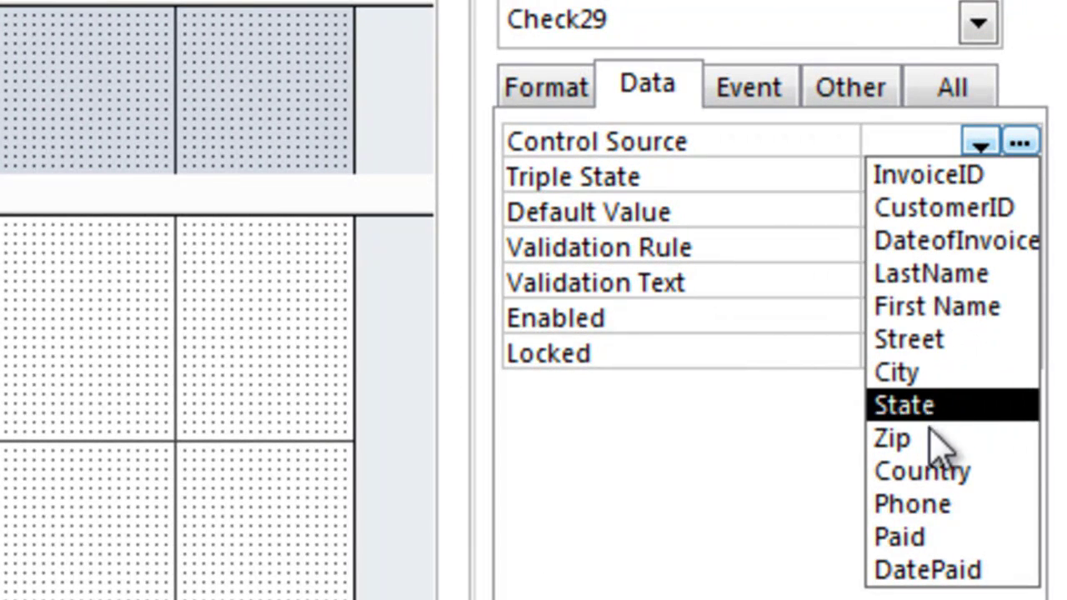
pyautogui.click(931, 537)
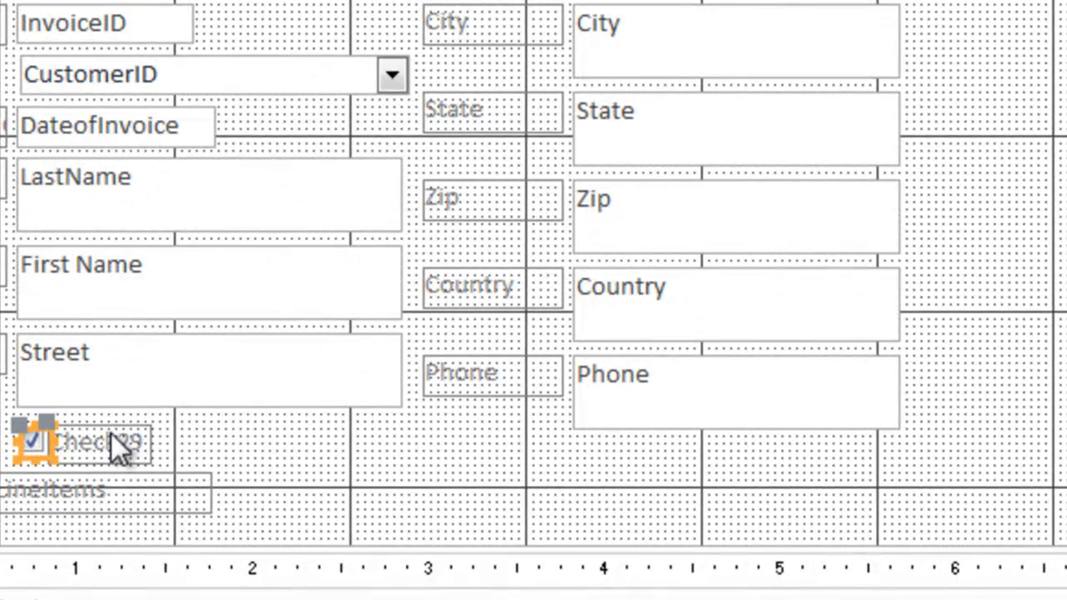
pyautogui.click(117, 446)
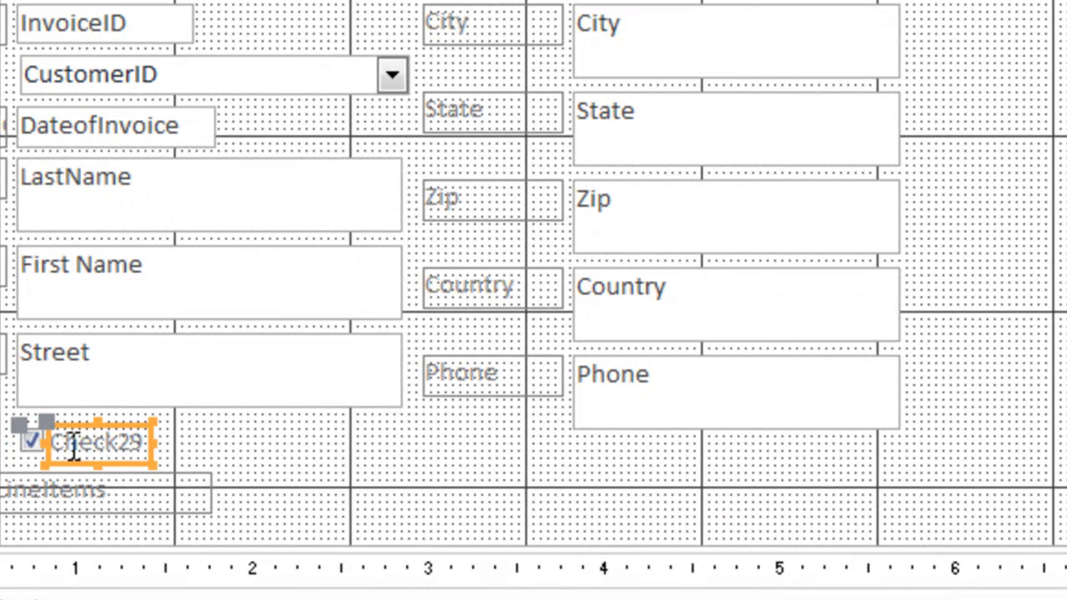
pyautogui.doubleClick(73, 447)
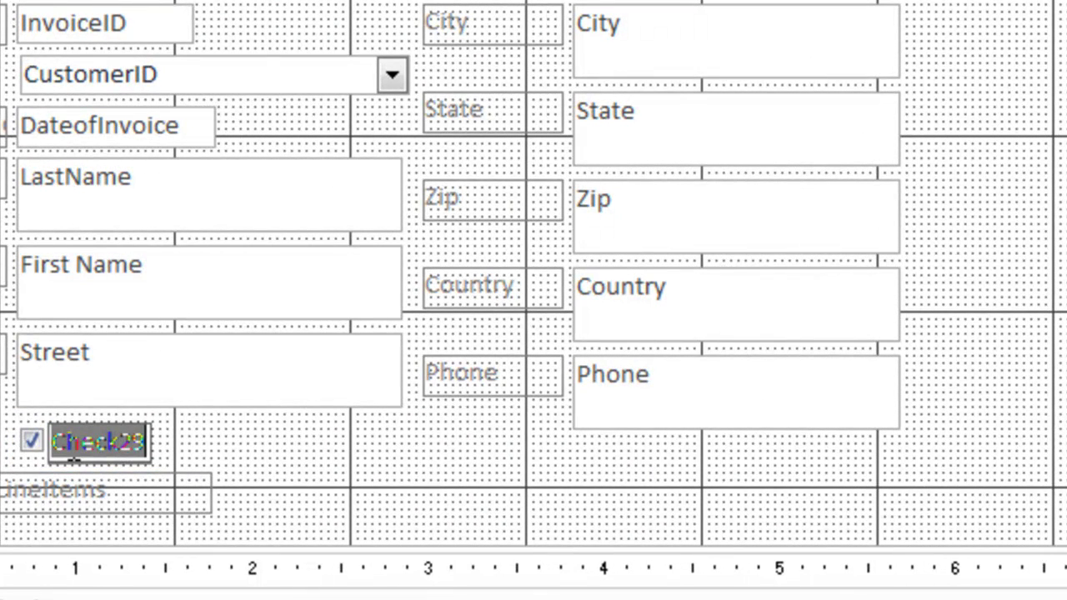
pyautogui.write('Paid?')
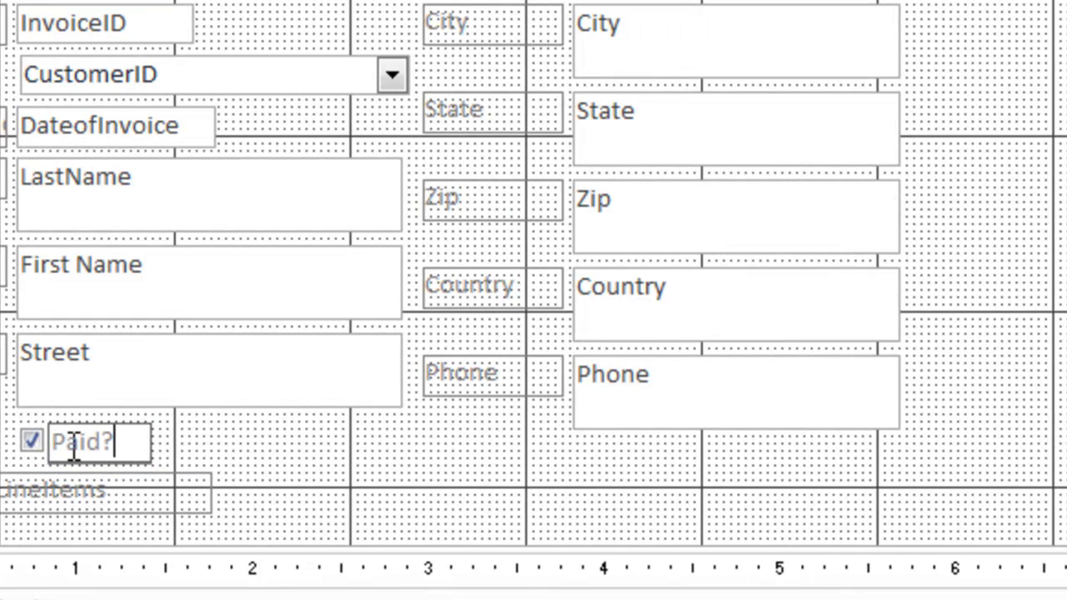
pyautogui.click(244, 444)
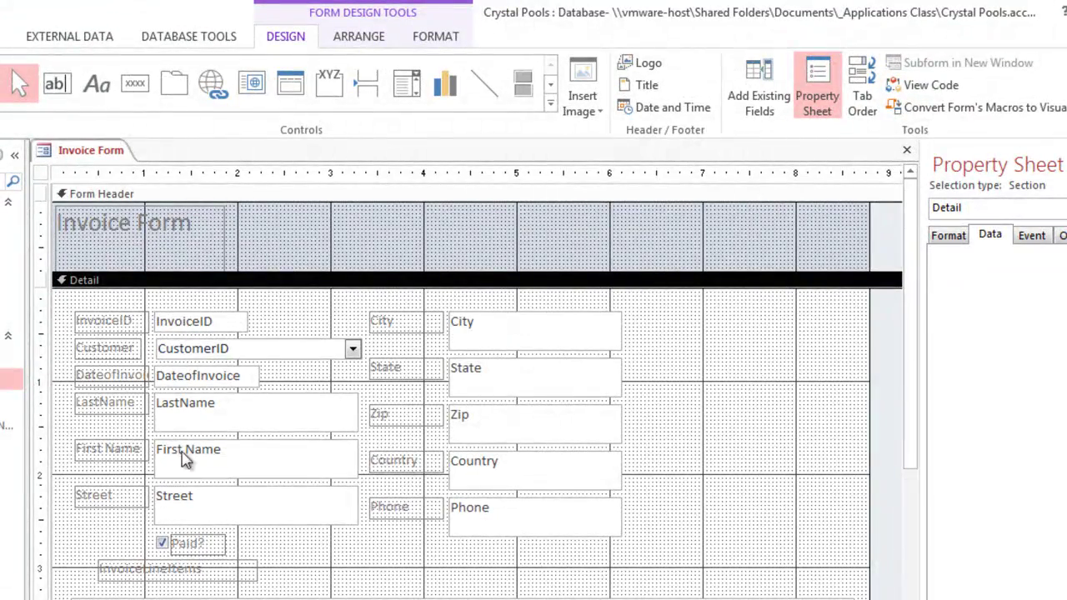
# Step: Place a Text Box control below the Street field and move it with its label clear of the Paid? check box
pyautogui.click(61, 86)
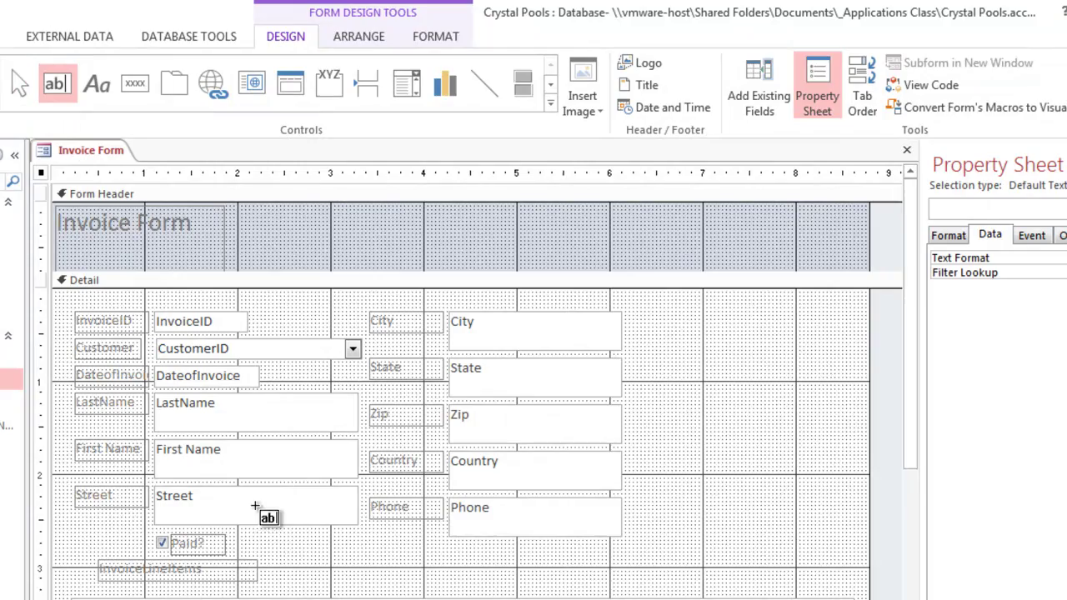
pyautogui.click(248, 534)
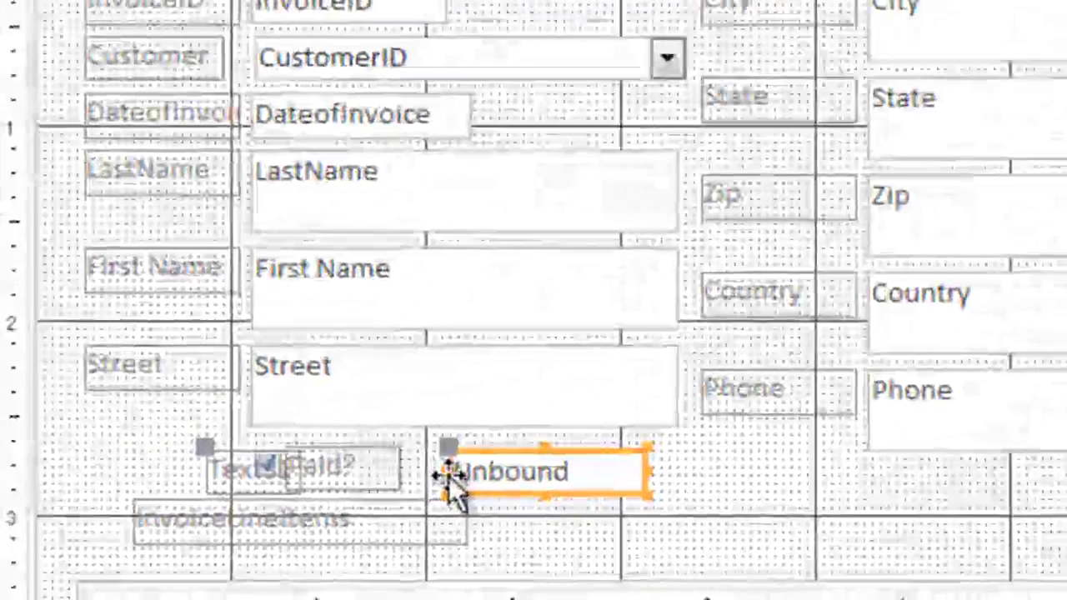
pyautogui.moveTo(501, 493); pyautogui.dragTo(727, 491)
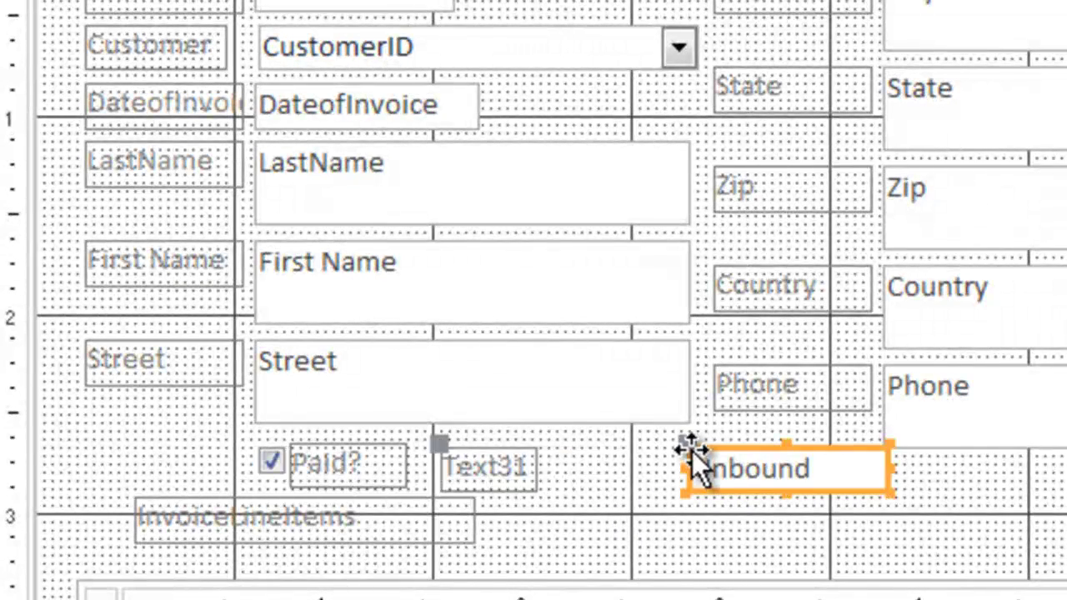
# Step: Change the new text box's label to "Date of Payment" and bind the text box to the DatePaid field
pyautogui.click(489, 471)
pyautogui.click(490, 469)
pyautogui.write('Da')
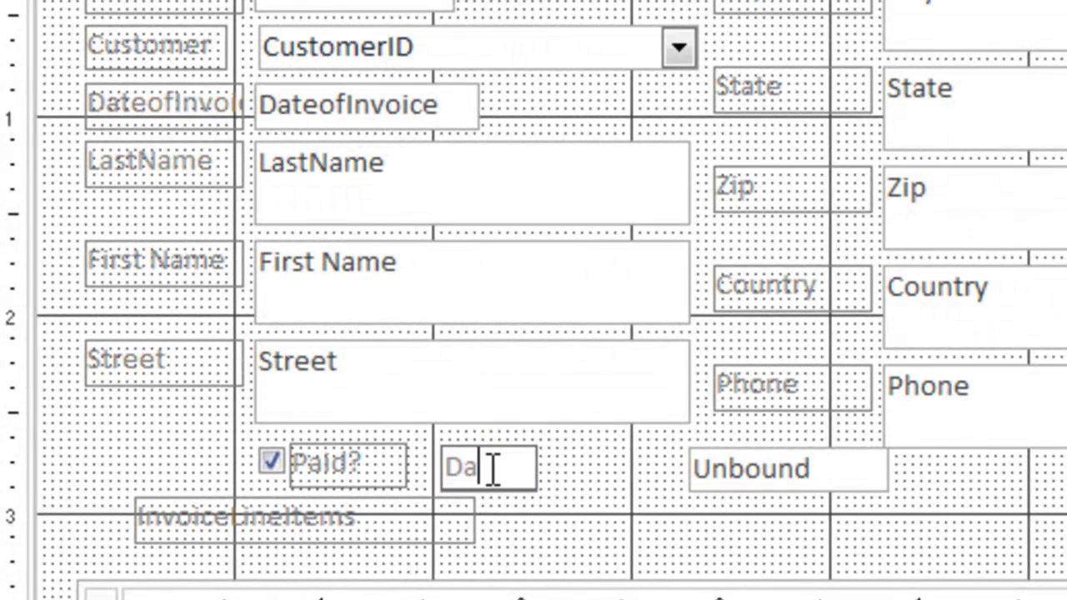
pyautogui.write('te of P')
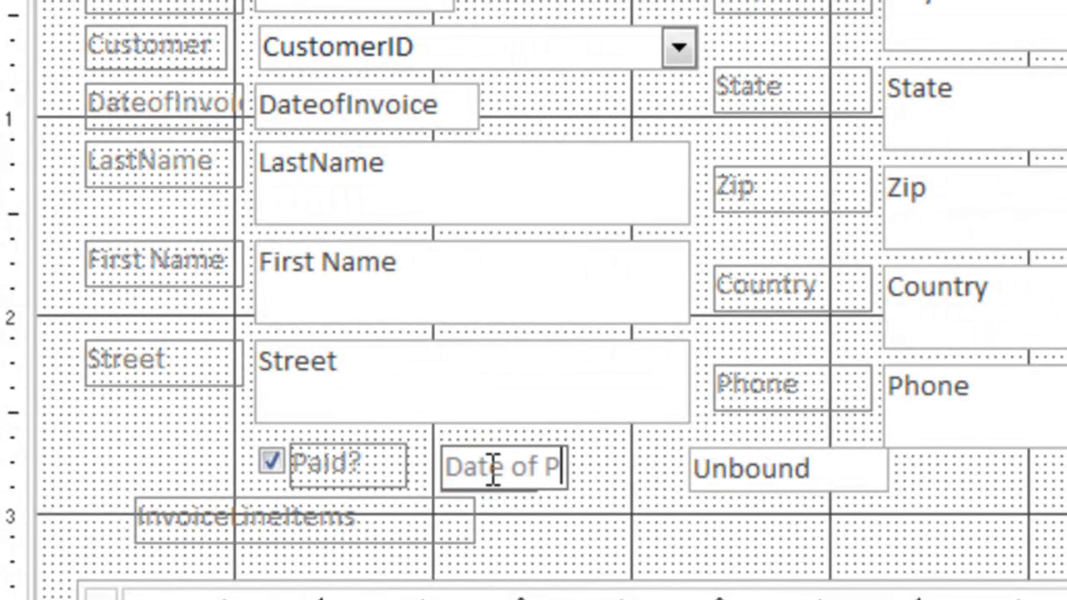
pyautogui.write('ayment')
pyautogui.press('Return')
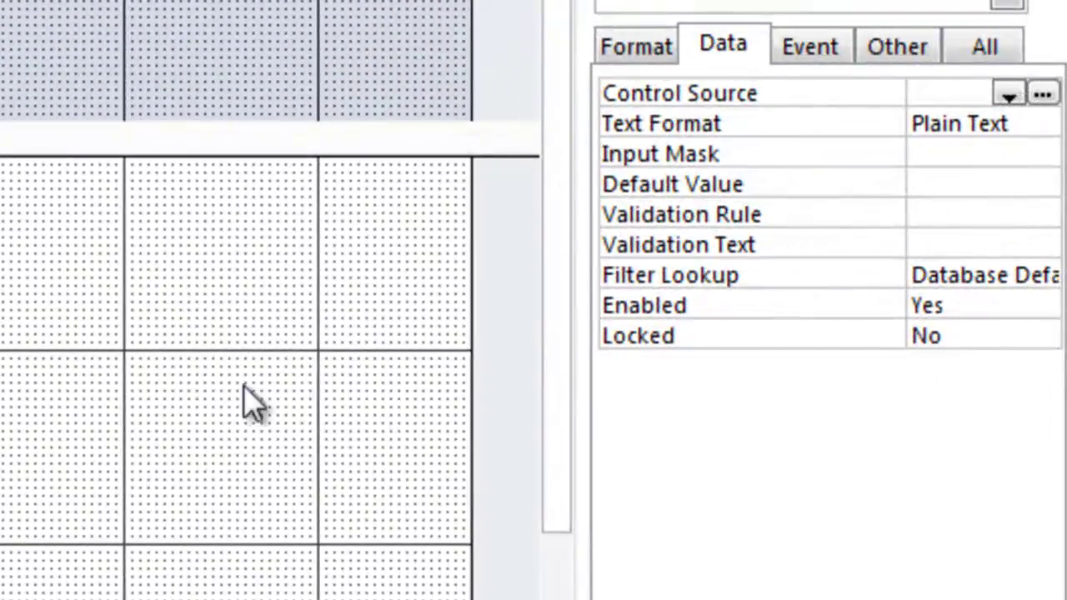
pyautogui.click(1006, 96)
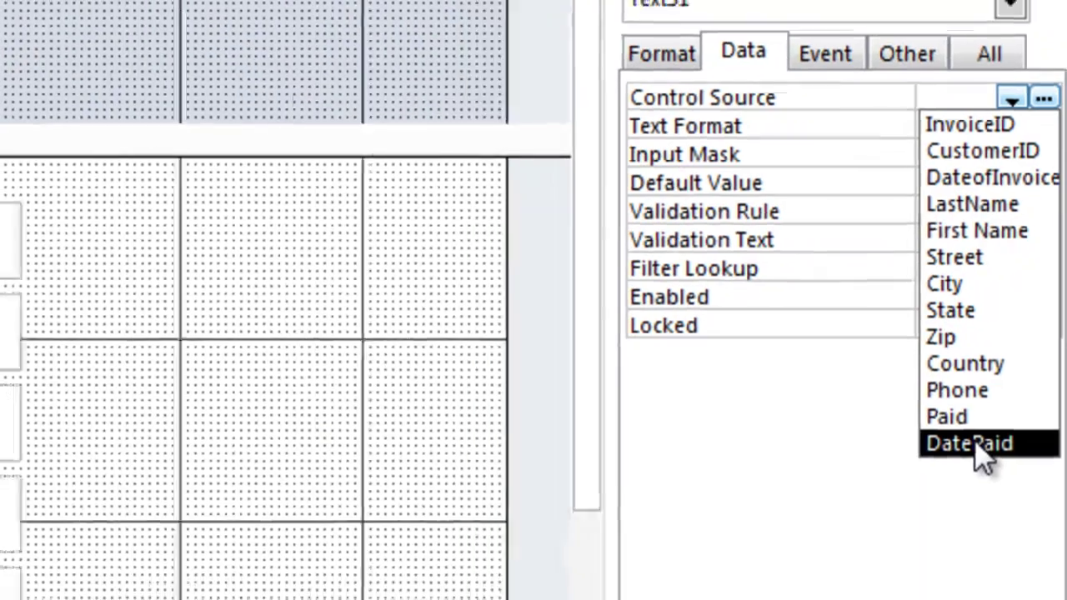
pyautogui.click(977, 445)
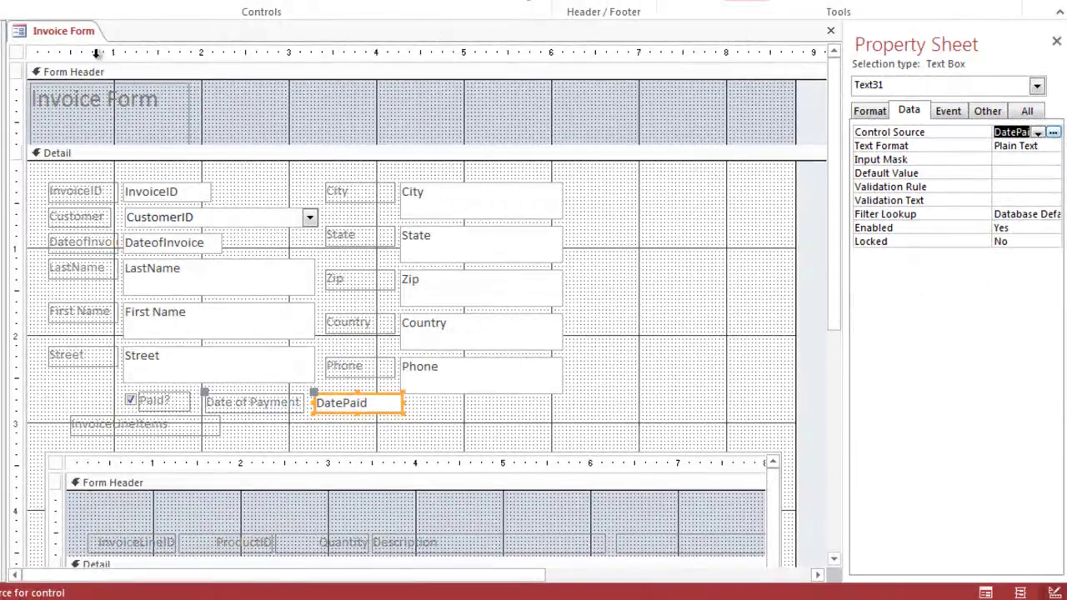
# Step: Save the Invoice Form and switch it to Form View
pyautogui.rightClick(60, 32)
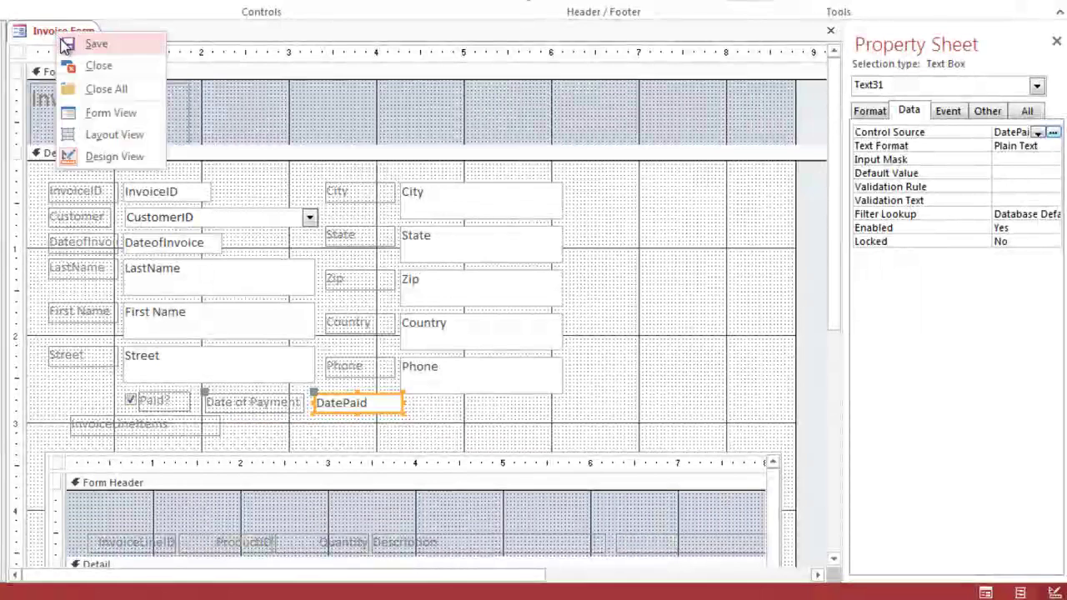
pyautogui.click(65, 44)
pyautogui.rightClick(62, 39)
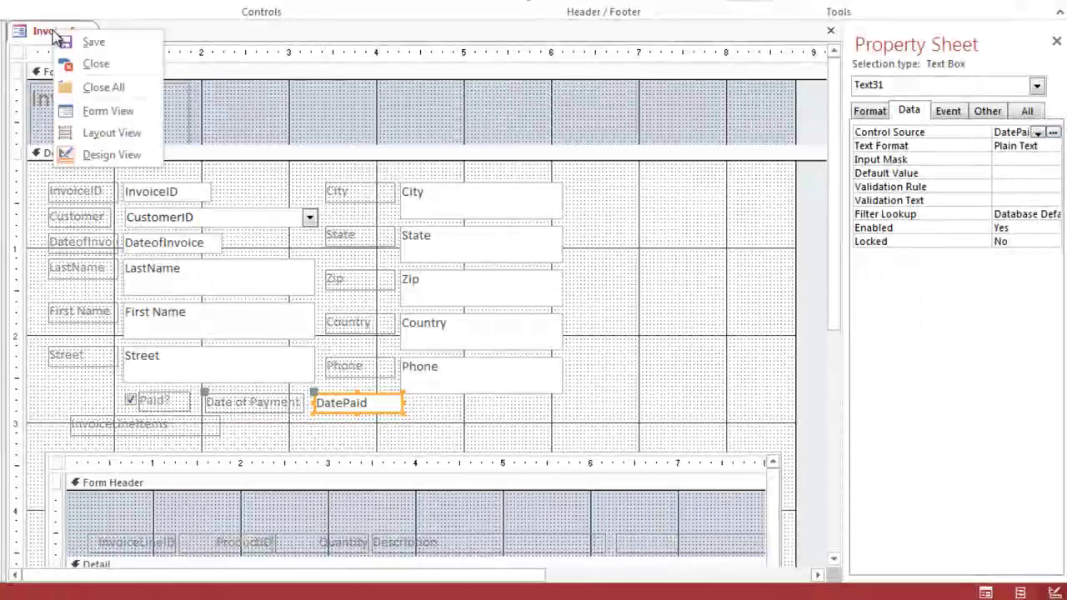
pyautogui.click(90, 110)
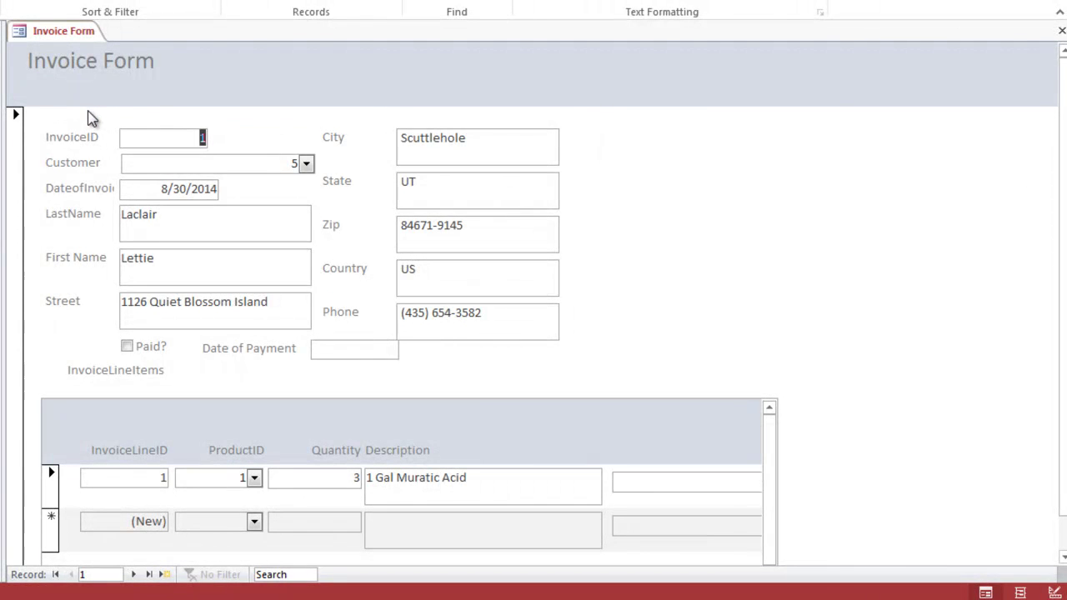
# Step: Mark invoice 3 as paid with a Date of Payment of 9/4/2014, and check the entry by moving to the next record and back
pyautogui.click(134, 575)
pyautogui.click(133, 574)
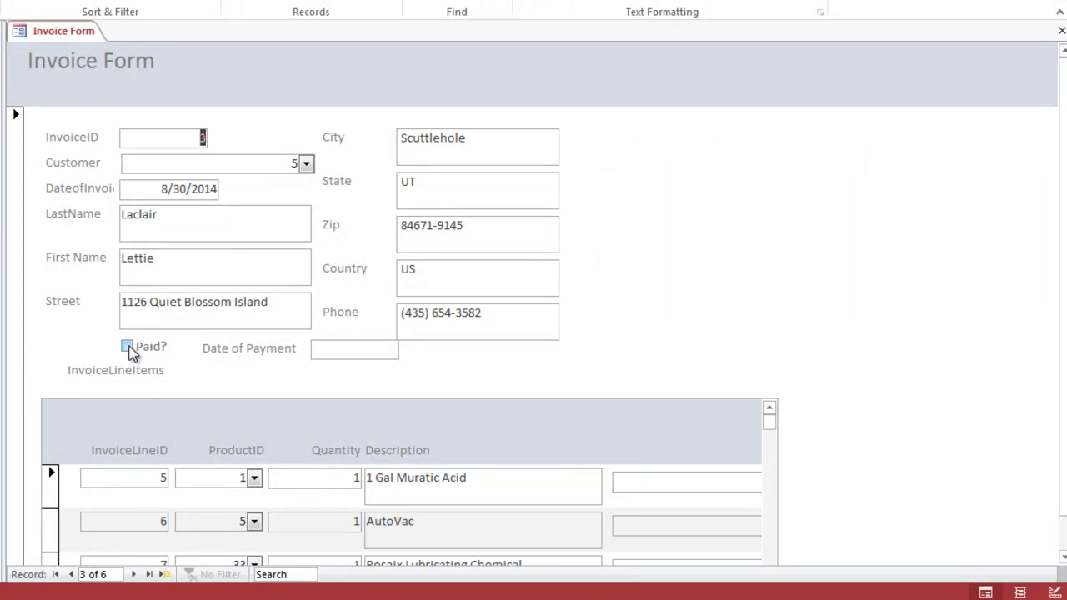
pyautogui.click(127, 347)
pyautogui.click(320, 349)
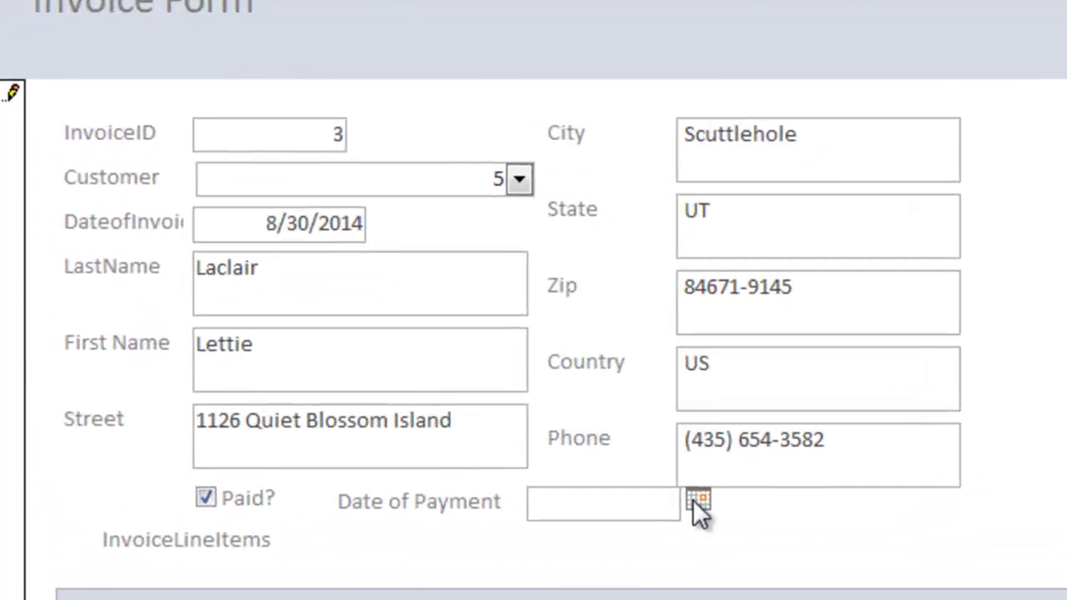
pyautogui.click(409, 347)
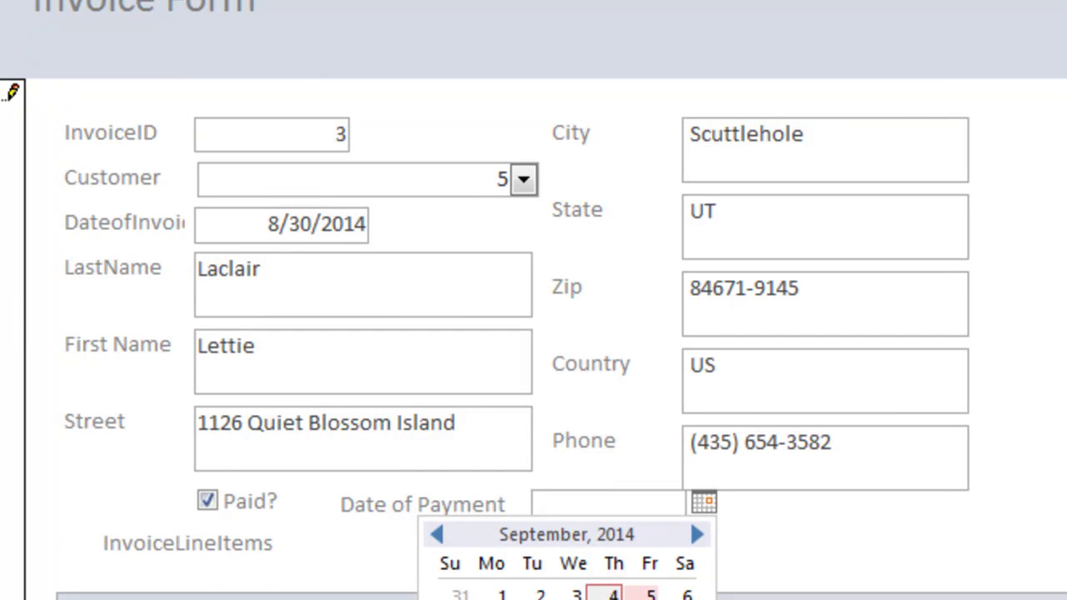
pyautogui.click(603, 594)
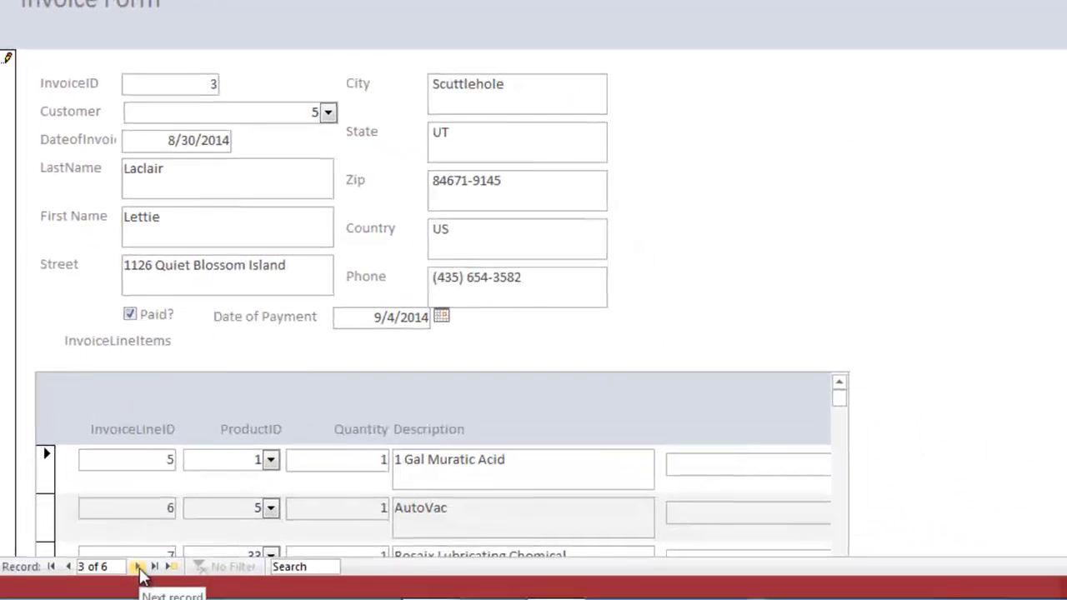
pyautogui.click(137, 565)
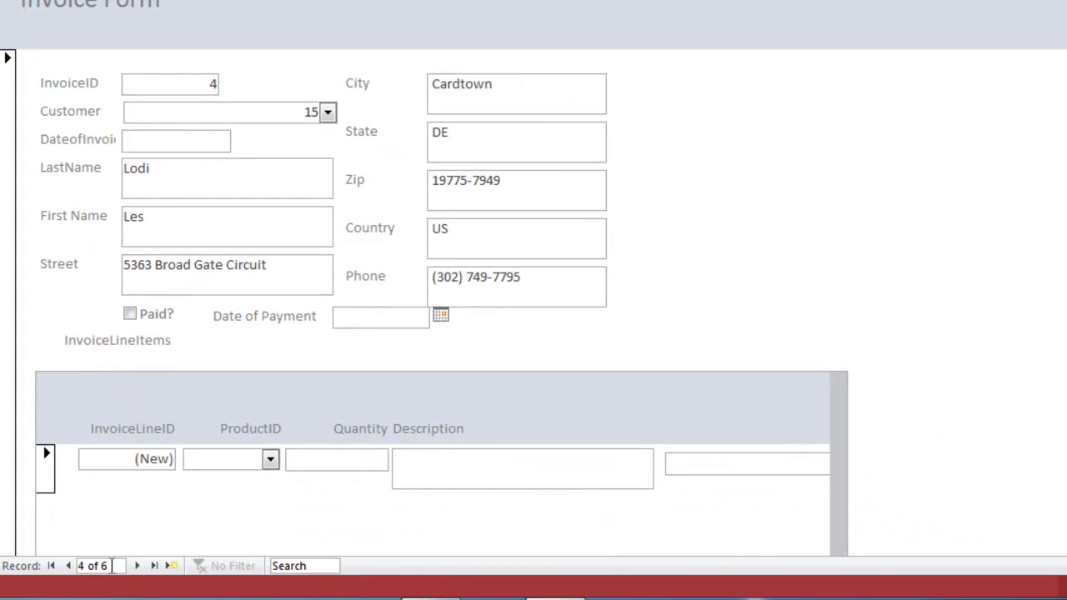
pyautogui.click(69, 565)
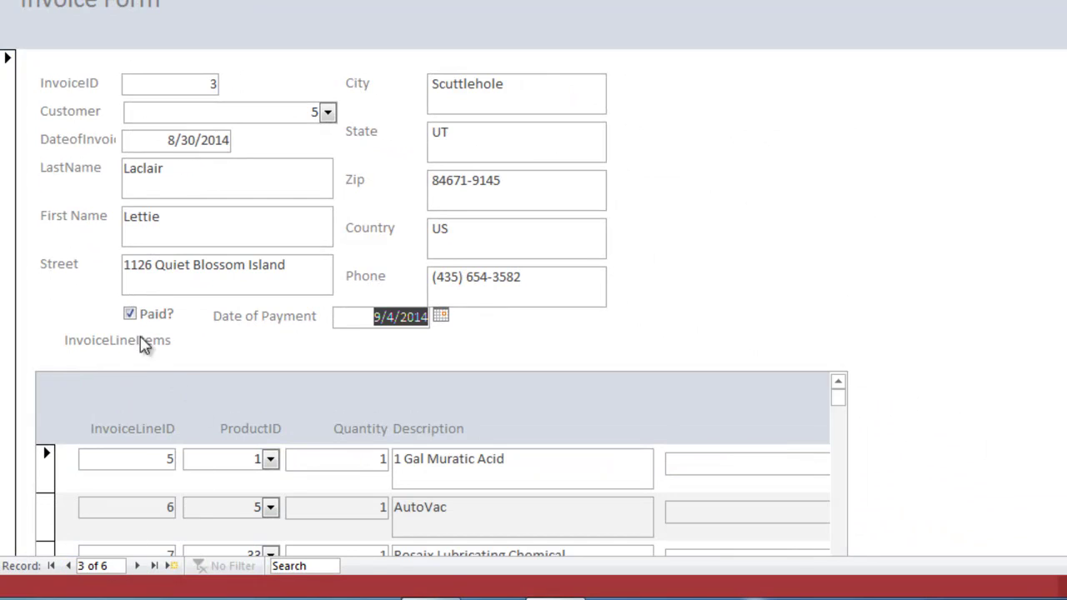